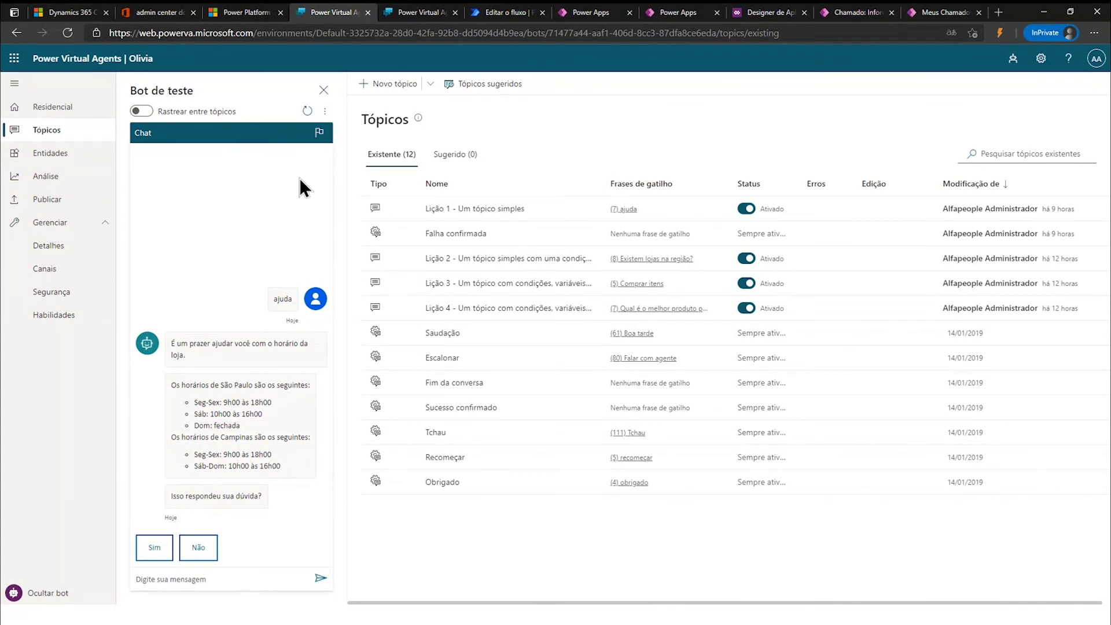
- Test the bot by sending the message "ajuda" and answering "Não" to the question about whether the doubt was resolved
{"action": "left_click", "coordinate": [225, 579]}
{"action": "type", "text": "ajuda"}
{"action": "key", "text": "Return"}
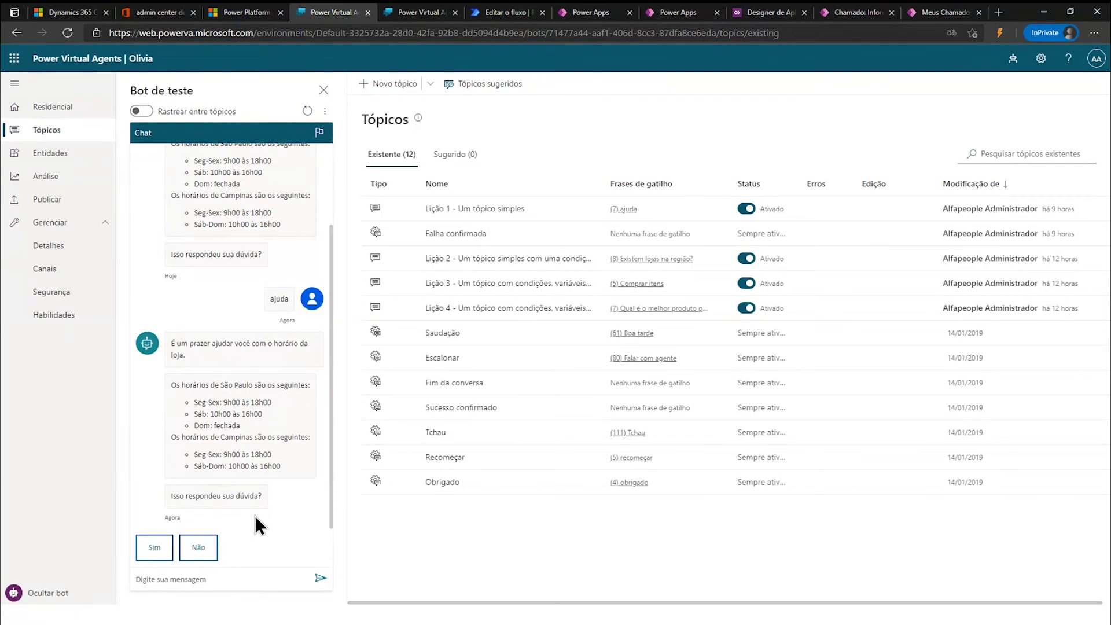
{"action": "left_click", "coordinate": [200, 548]}
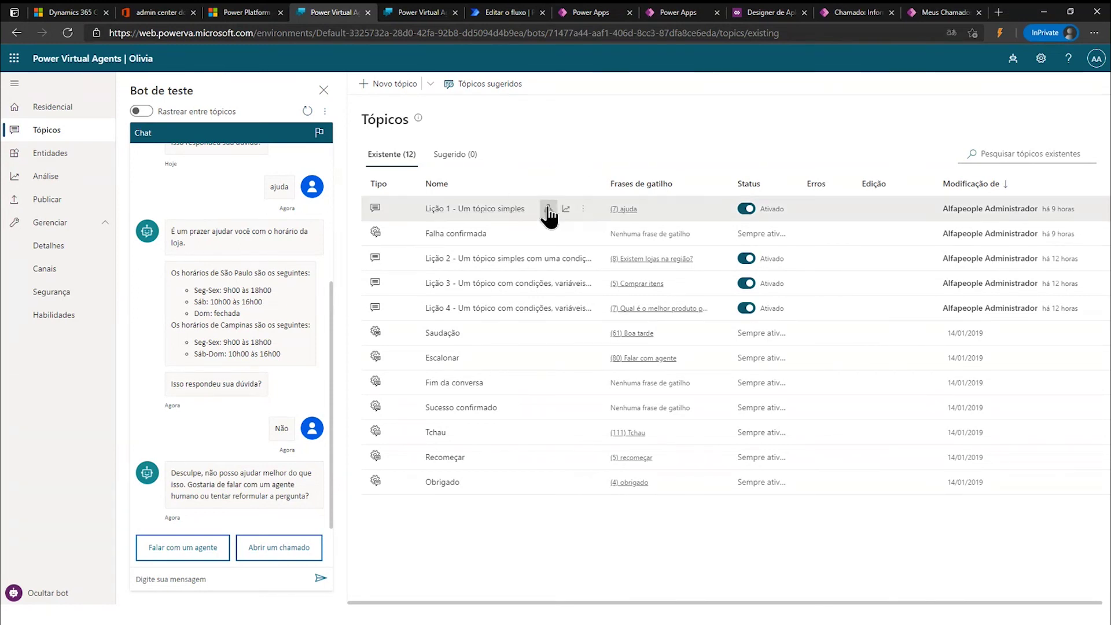
- Open the authoring canvas of the topic "Lição 1 - Um tópico simples" and review its conversation flow
{"action": "left_click", "coordinate": [547, 210]}
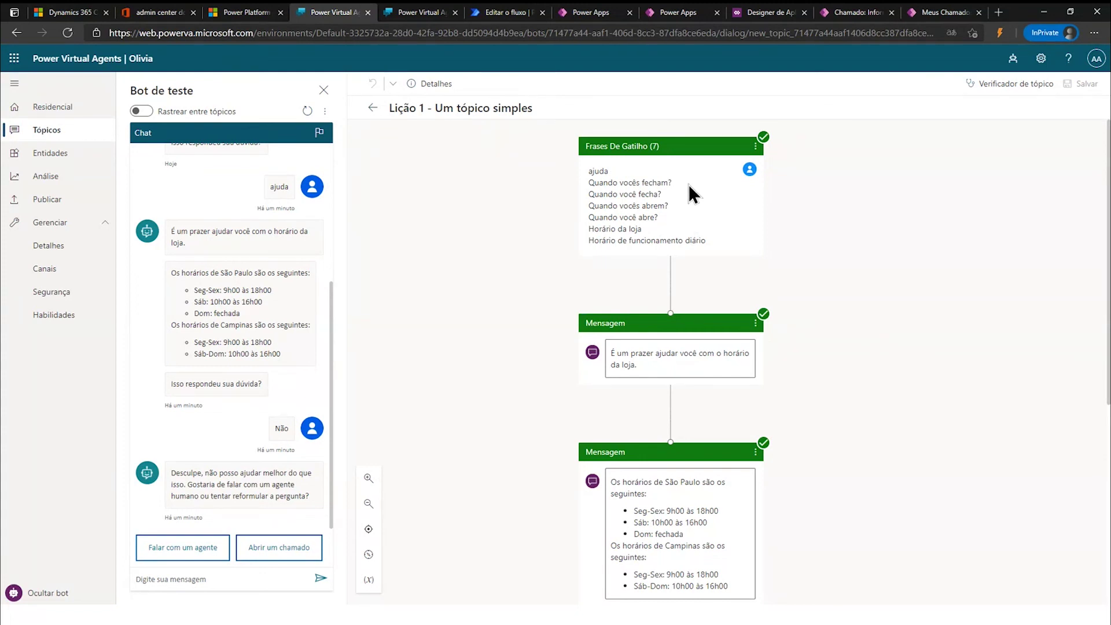
{"action": "scroll", "coordinate": [705, 289], "scroll_direction": "down", "scroll_amount": 3}
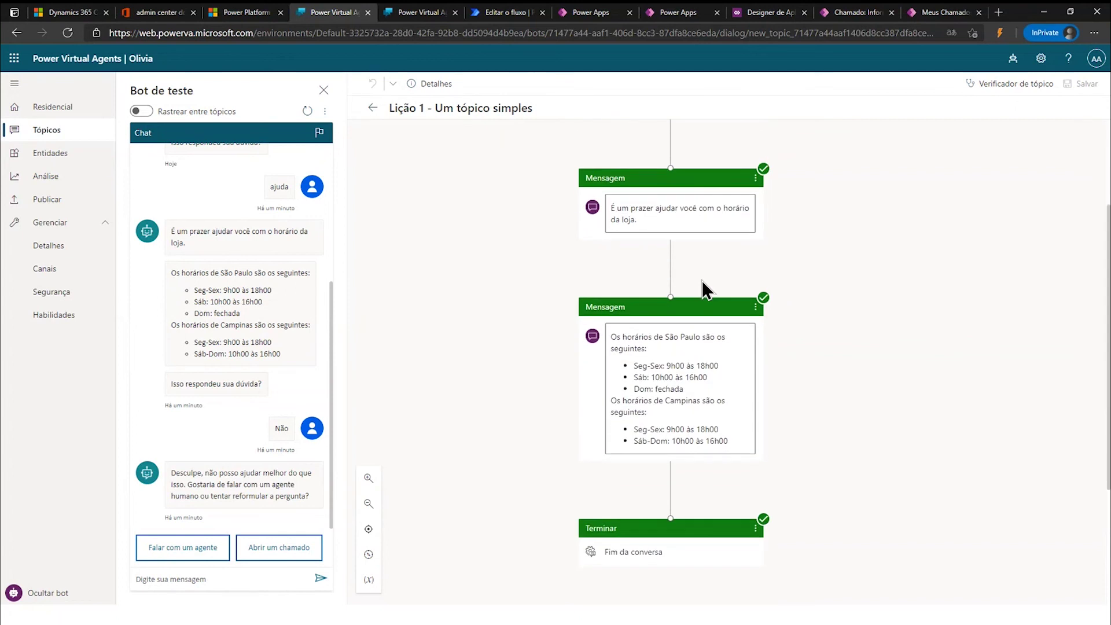
{"action": "scroll", "coordinate": [694, 272], "scroll_direction": "up", "scroll_amount": 3}
- Add a message node directly after the trigger phrases with the text "Oi, meu nome é Olívia!"
{"action": "mouse_move", "coordinate": [672, 270]}
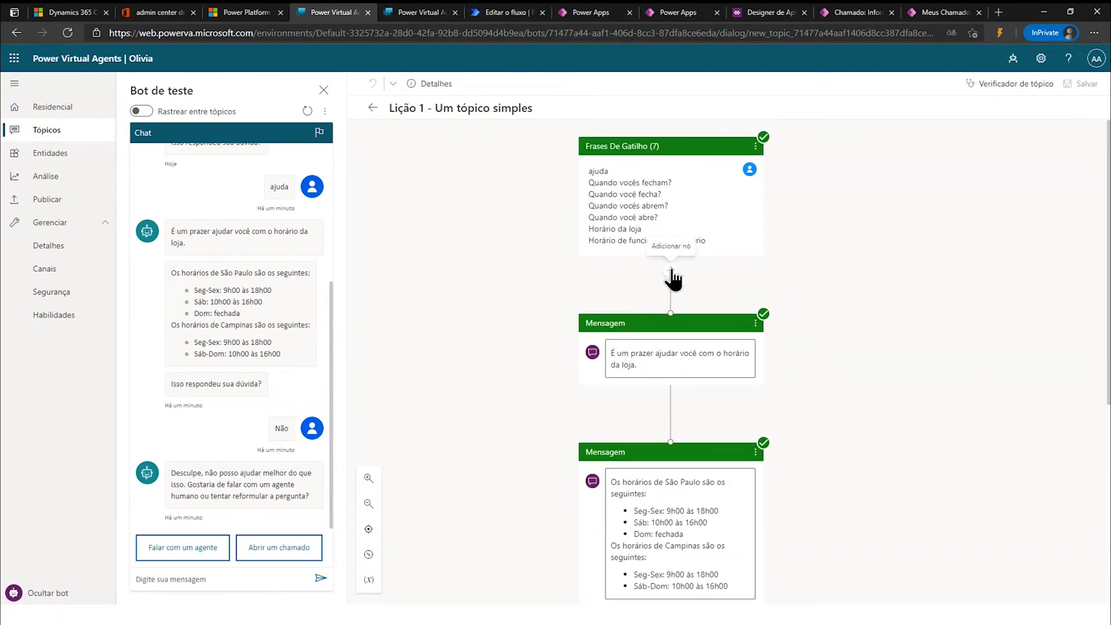
{"action": "left_click", "coordinate": [672, 270]}
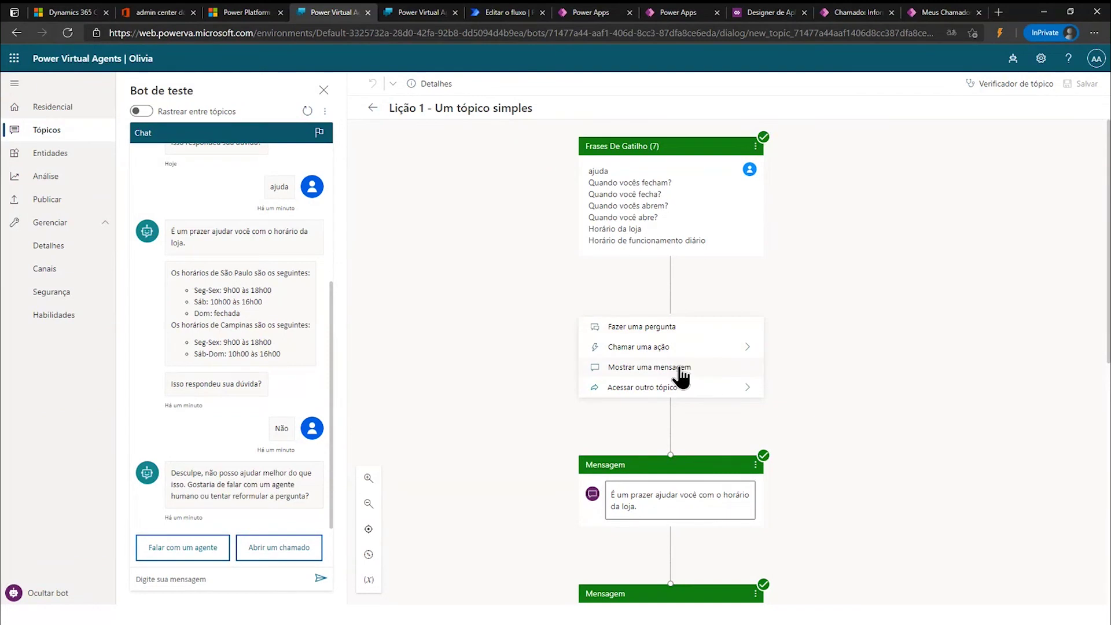
{"action": "left_click", "coordinate": [681, 370]}
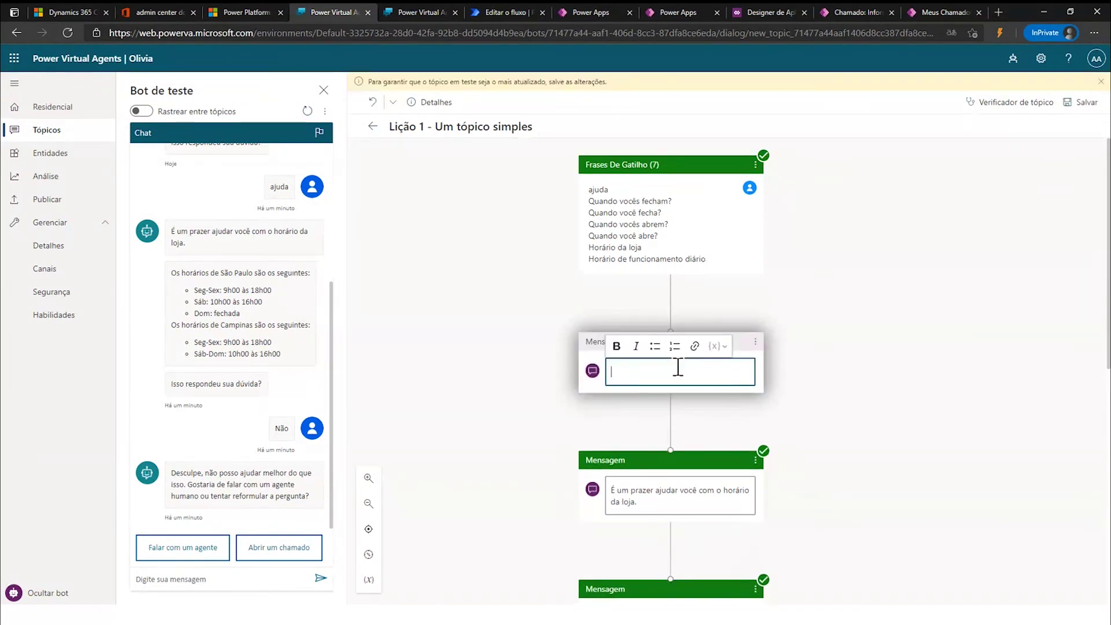
{"action": "type", "text": "OI"}
{"action": "type", "text": ", meu n"}
{"action": "type", "text": "ome é Ol"}
{"action": "type", "text": "ivia"}
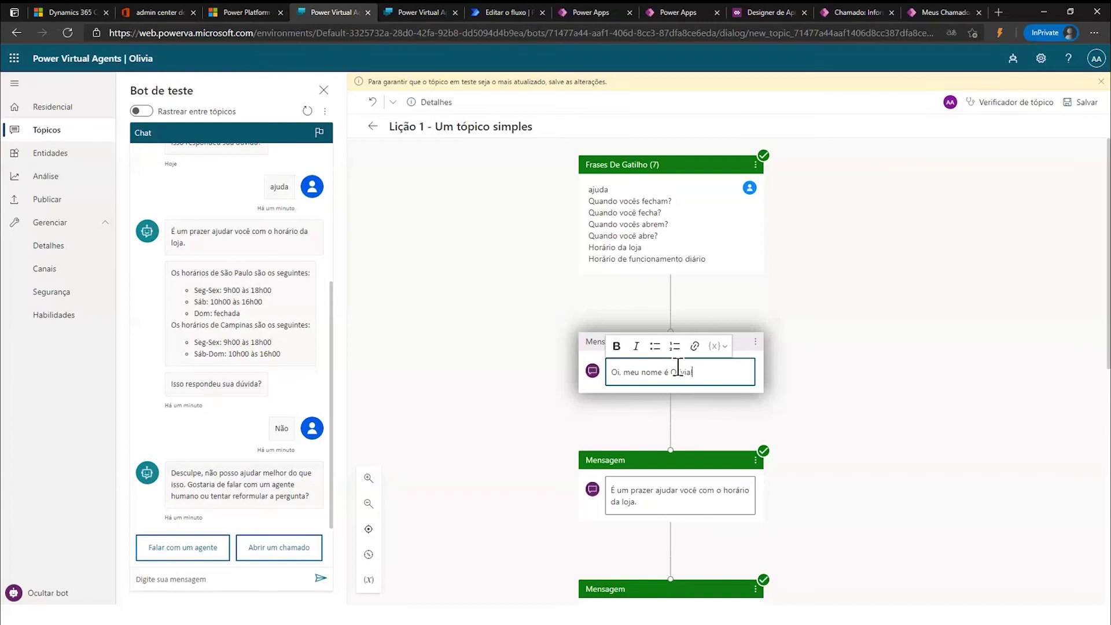
{"action": "type", "text": "!"}
{"action": "left_click", "coordinate": [819, 336]}
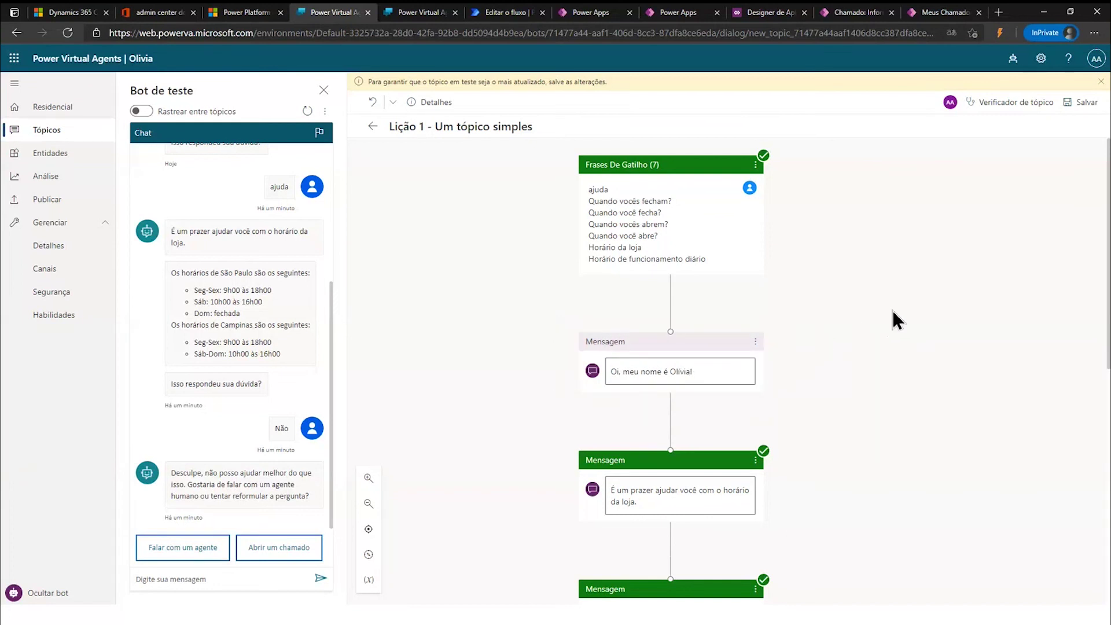
- Save the Lição 1 topic and publish the bot's latest content
{"action": "left_click", "coordinate": [1082, 103]}
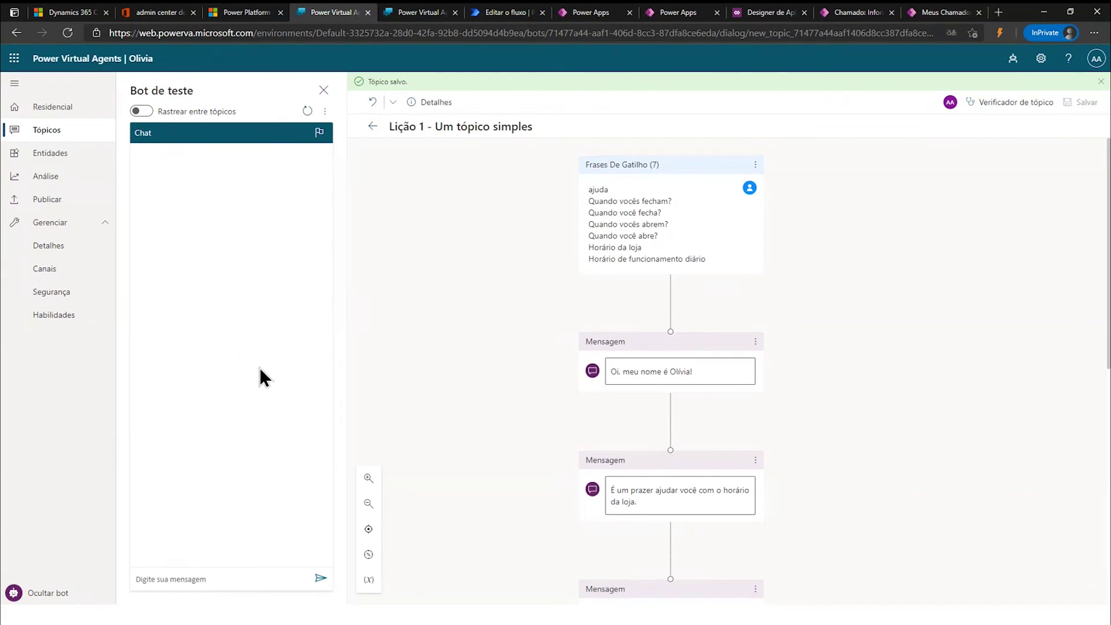
{"action": "left_click", "coordinate": [48, 200]}
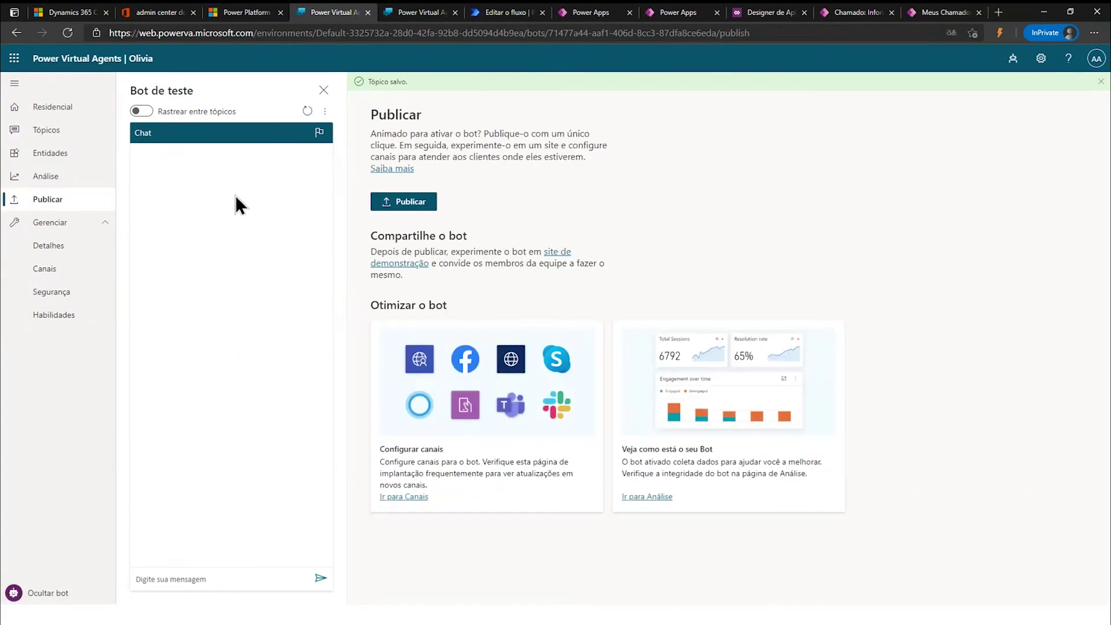
{"action": "left_click", "coordinate": [409, 204]}
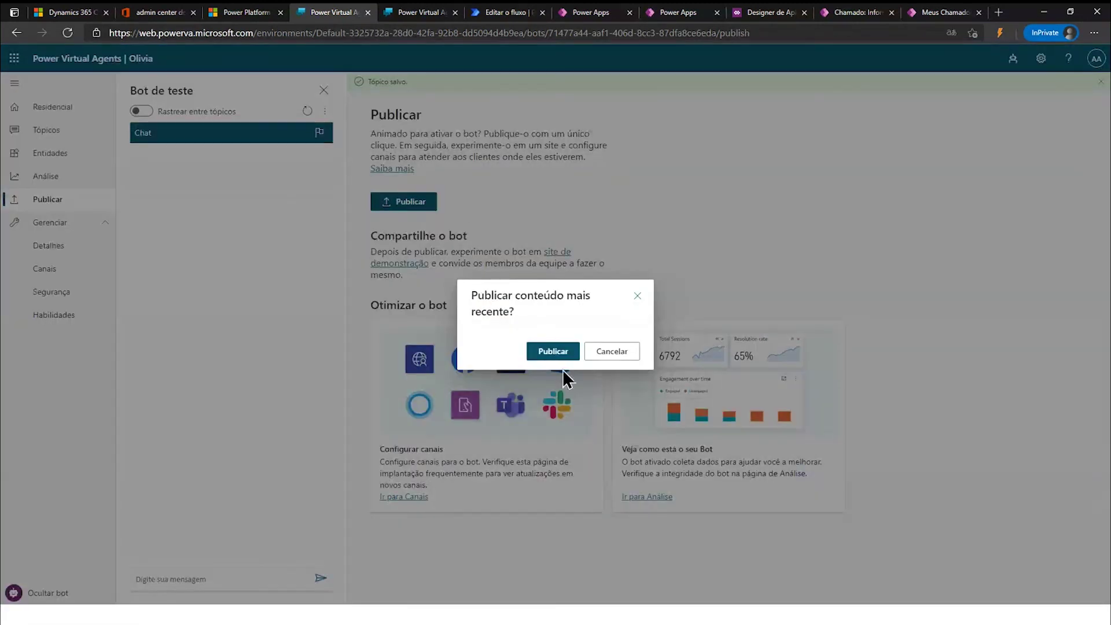
{"action": "left_click", "coordinate": [565, 352]}
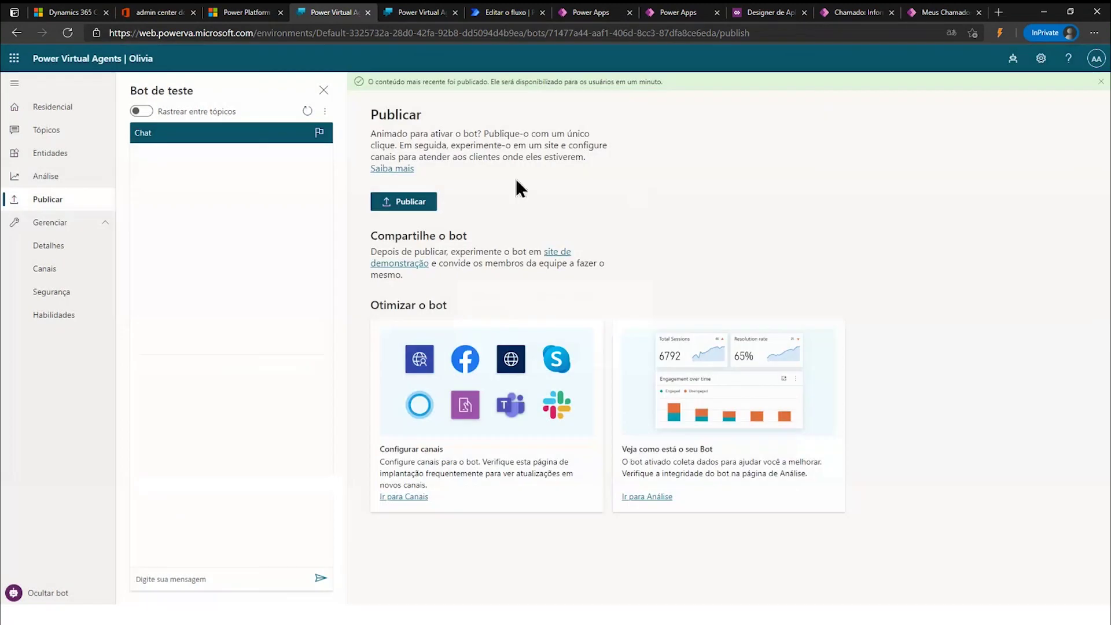
- Return to the topic list and reopen the authoring canvas of "Lição 1 - Um tópico simples"
{"action": "left_click", "coordinate": [24, 111]}
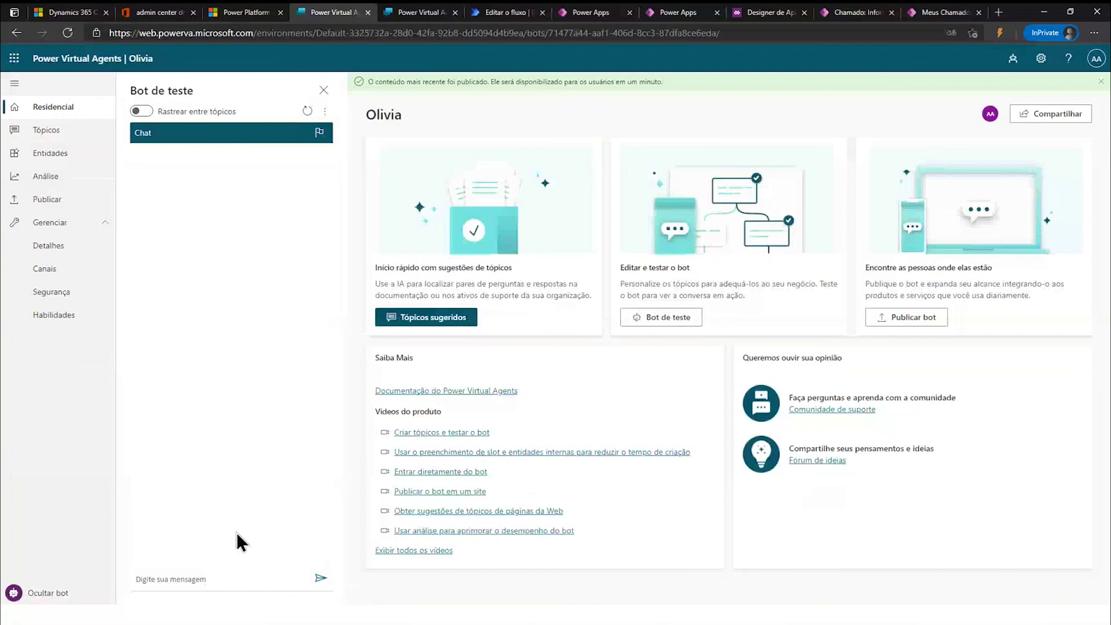
{"action": "left_click", "coordinate": [46, 129]}
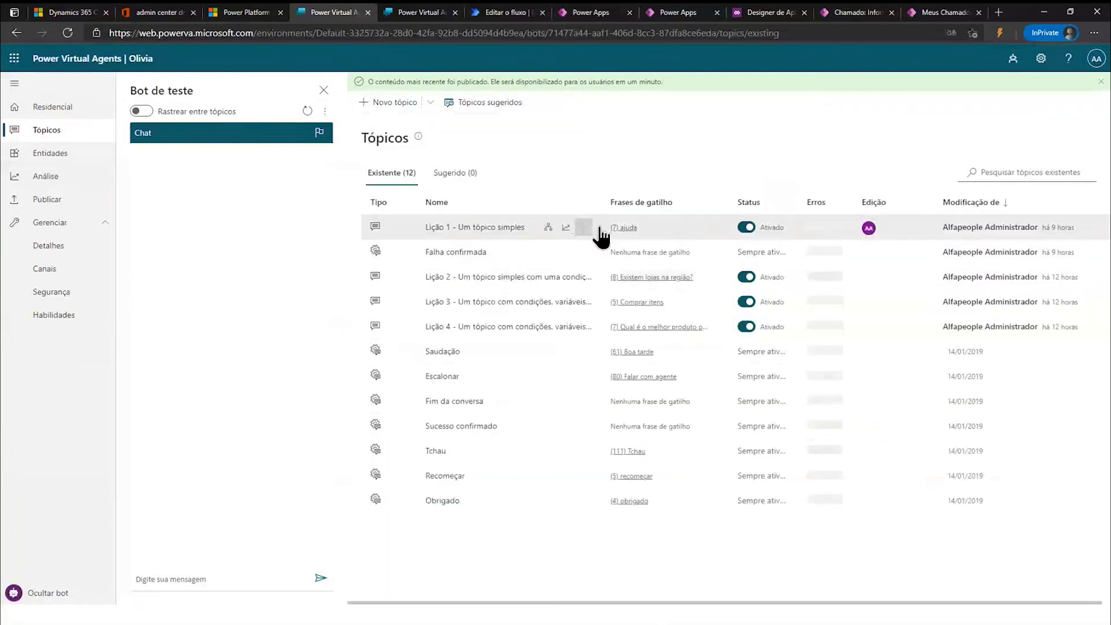
{"action": "left_click", "coordinate": [548, 228]}
- Test the bot with the message "ajuda" and review the path the conversation takes through the Lição 1 topic
{"action": "left_click", "coordinate": [193, 575]}
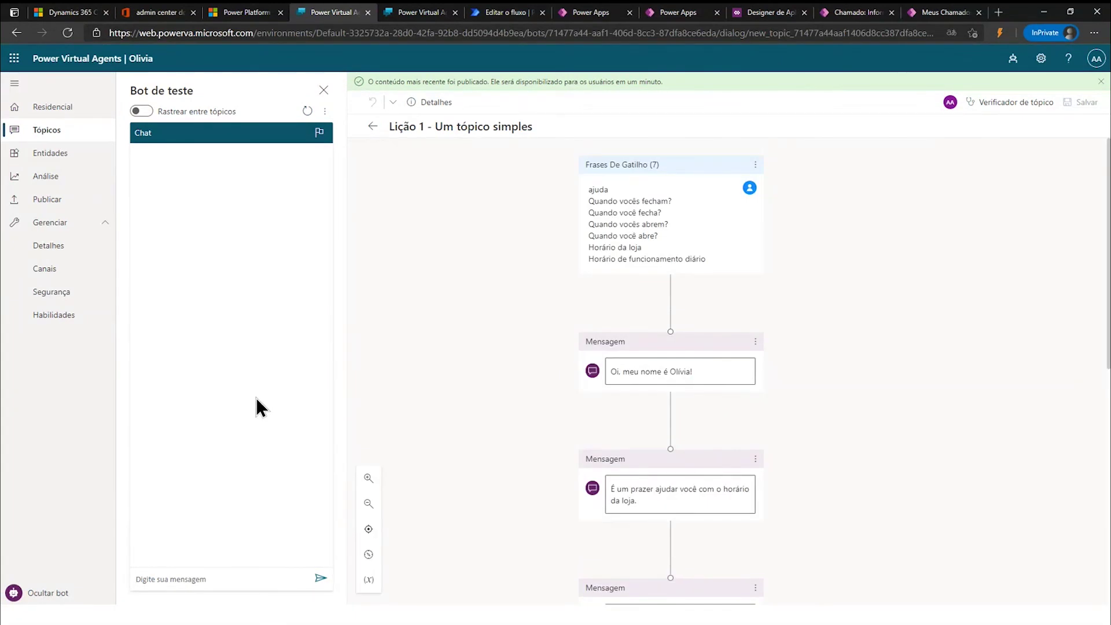
{"action": "type", "text": "oi"}
{"action": "key", "text": "Return"}
{"action": "type", "text": "ajuda"}
{"action": "key", "text": "Return"}
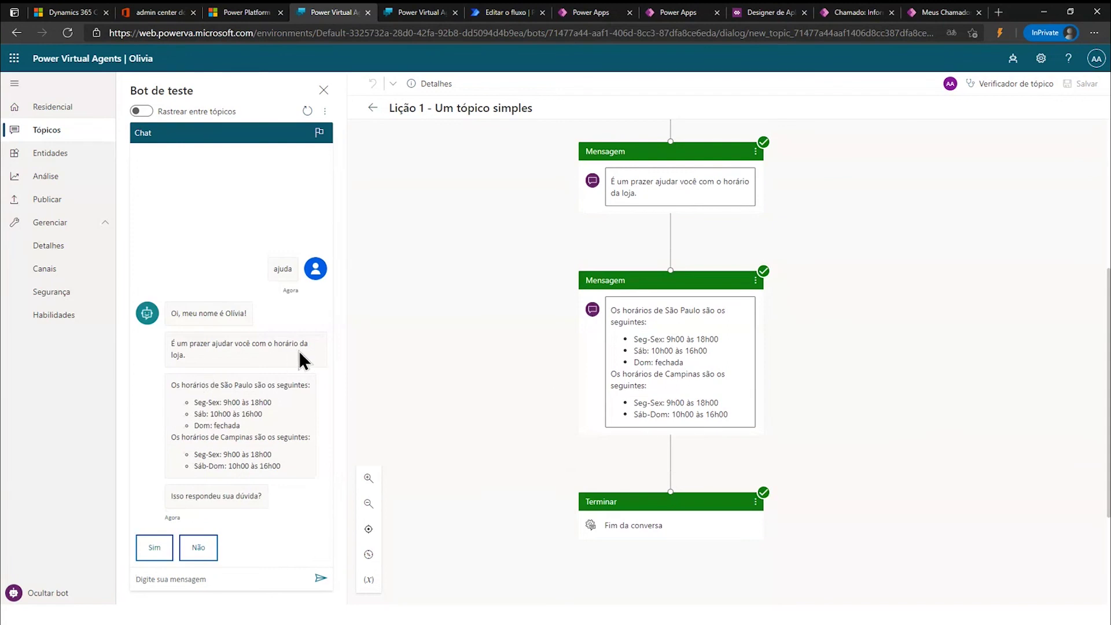
{"action": "scroll", "coordinate": [672, 362], "scroll_direction": "down", "scroll_amount": 3}
{"action": "scroll", "coordinate": [672, 362], "scroll_direction": "up", "scroll_amount": 2}
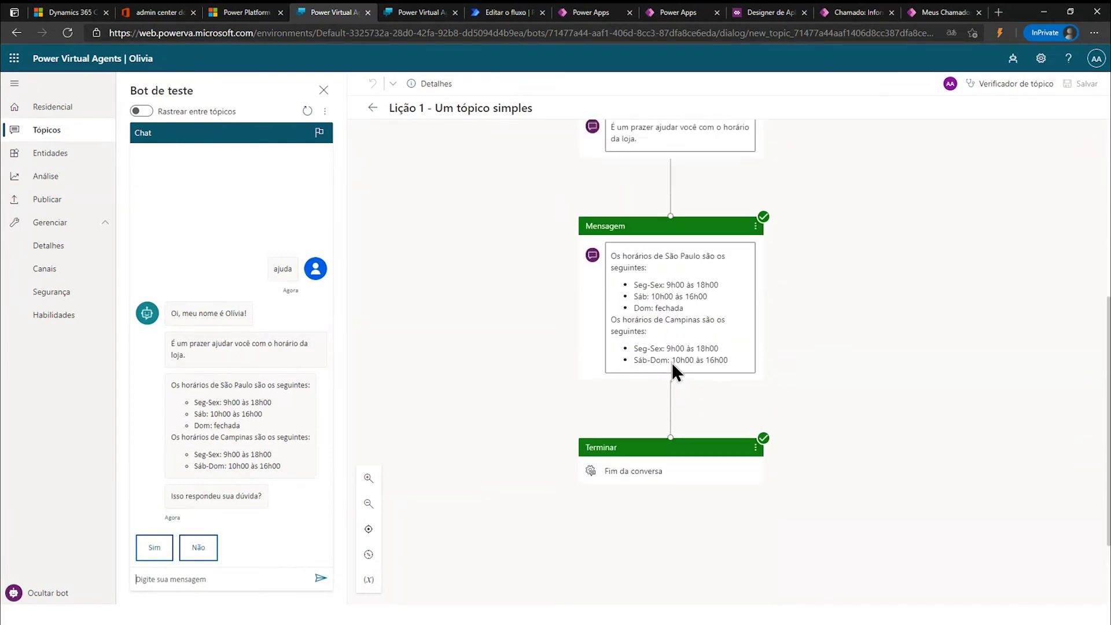
{"action": "scroll", "coordinate": [672, 361], "scroll_direction": "up", "scroll_amount": 1}
{"action": "scroll", "coordinate": [672, 362], "scroll_direction": "up", "scroll_amount": 5}
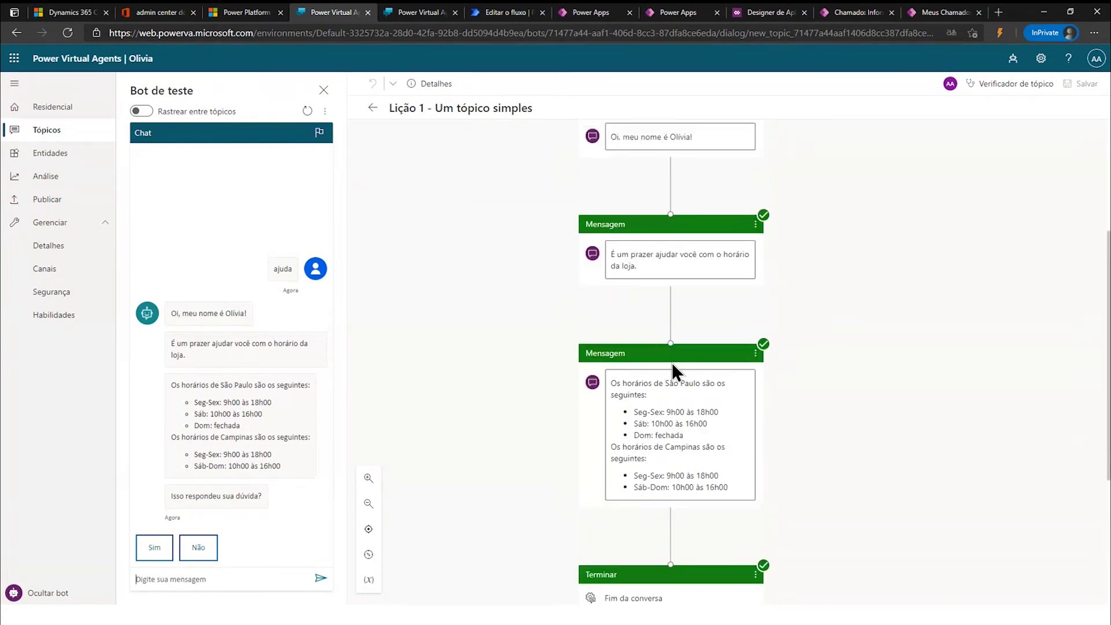
{"action": "scroll", "coordinate": [678, 328], "scroll_direction": "down", "scroll_amount": 6}
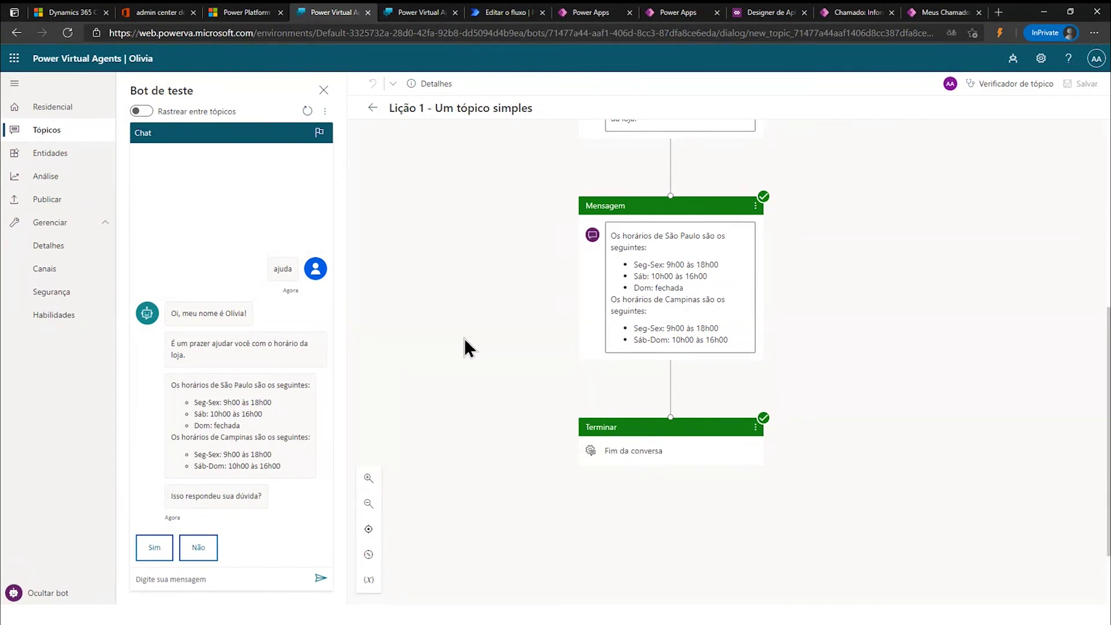
- Open the "Fim da conversa" topic's authoring canvas and examine its question, conditions and redirects
{"action": "left_click", "coordinate": [371, 108]}
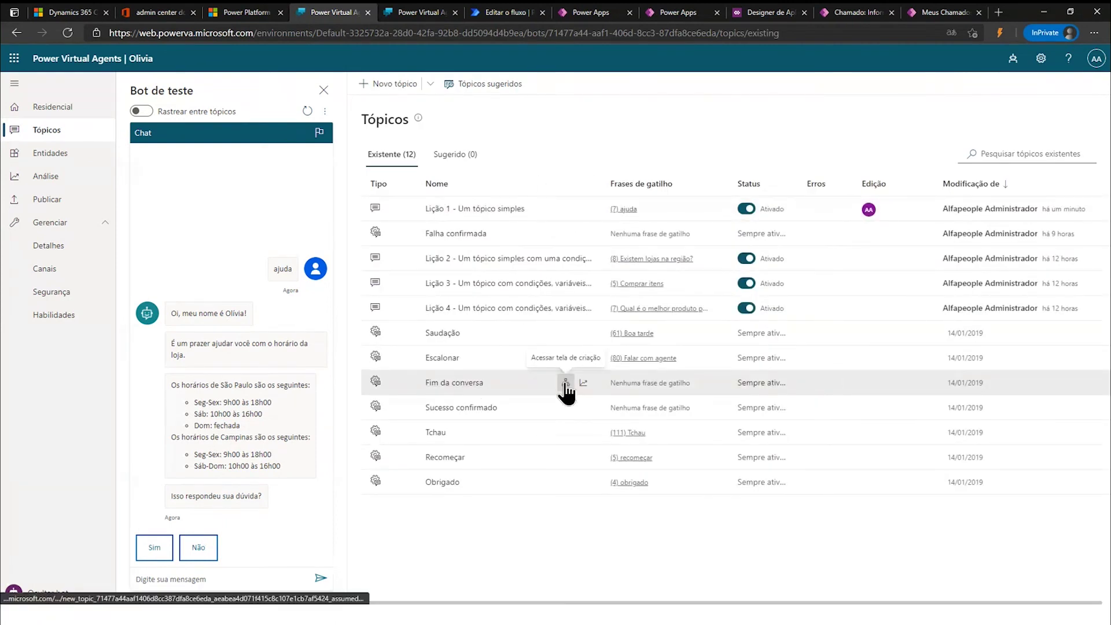
{"action": "left_click", "coordinate": [564, 383]}
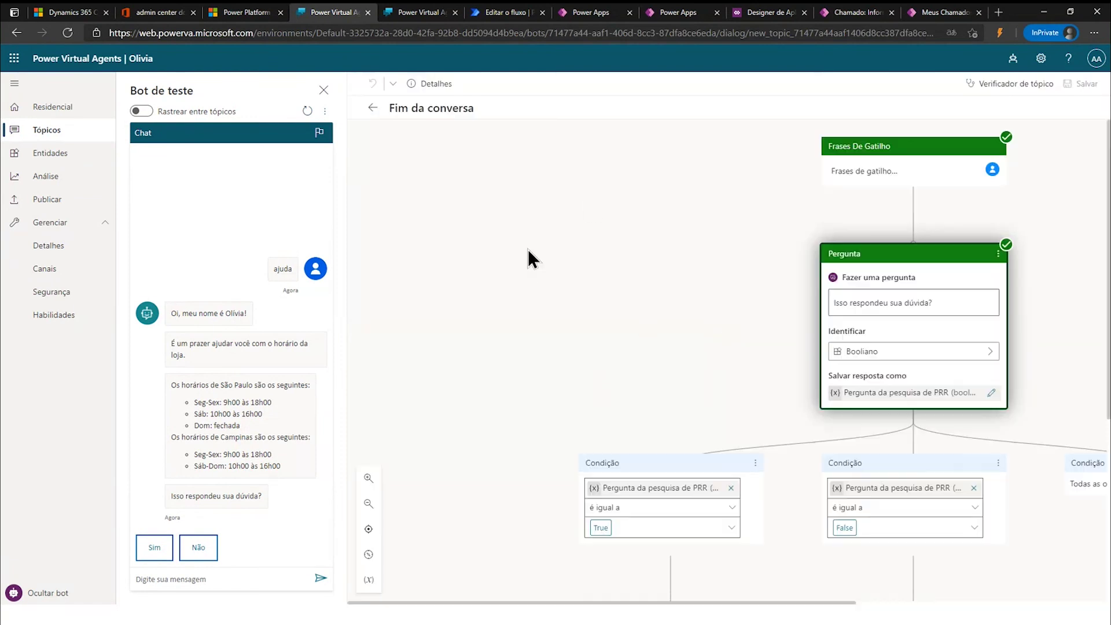
{"action": "scroll", "coordinate": [875, 333], "scroll_direction": "down", "scroll_amount": 1}
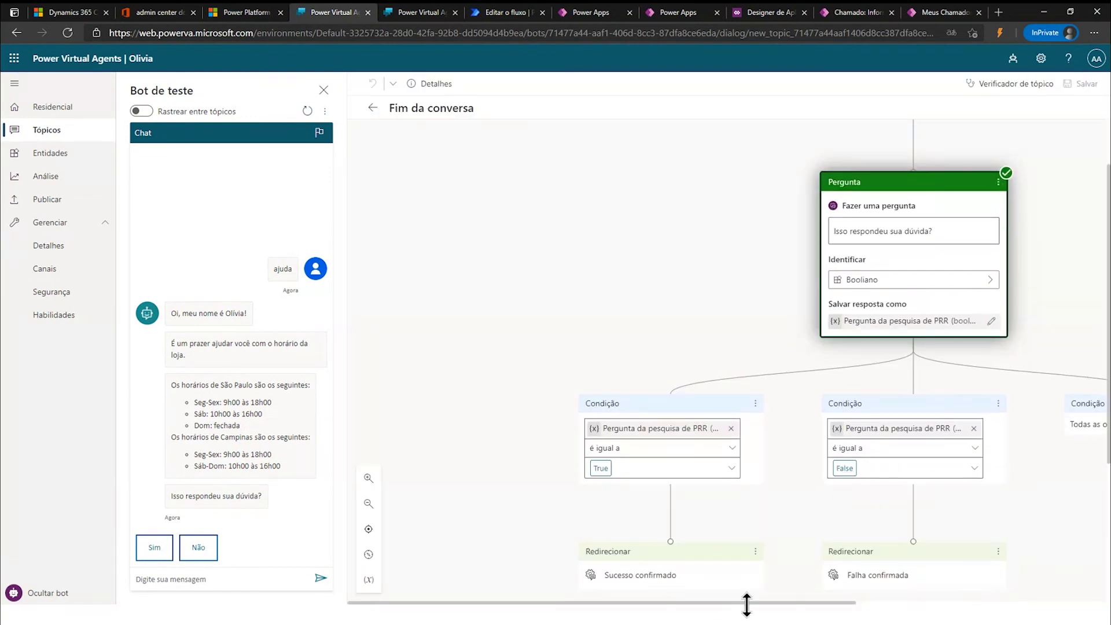
{"action": "left_click_drag", "start_coordinate": [784, 604], "coordinate": [925, 607]}
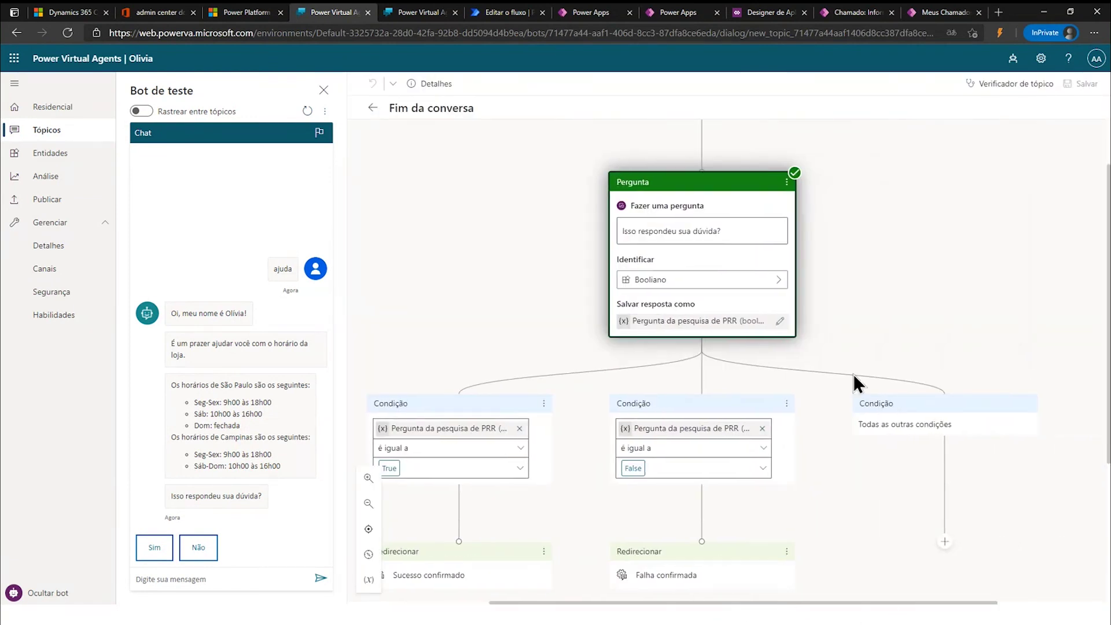
{"action": "scroll", "coordinate": [851, 372], "scroll_direction": "down", "scroll_amount": 2}
{"action": "scroll", "coordinate": [851, 372], "scroll_direction": "up", "scroll_amount": 3}
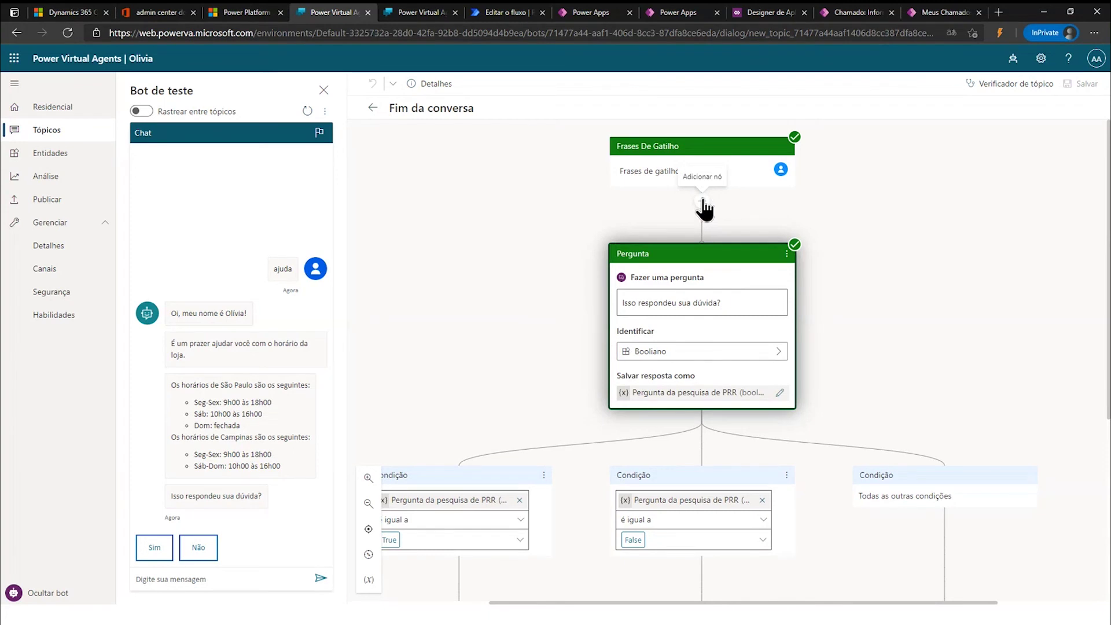
- Examine the callable actions and redirect topics offered for a new node before the question, without adding one, and review the condition branches
{"action": "left_click", "coordinate": [702, 201]}
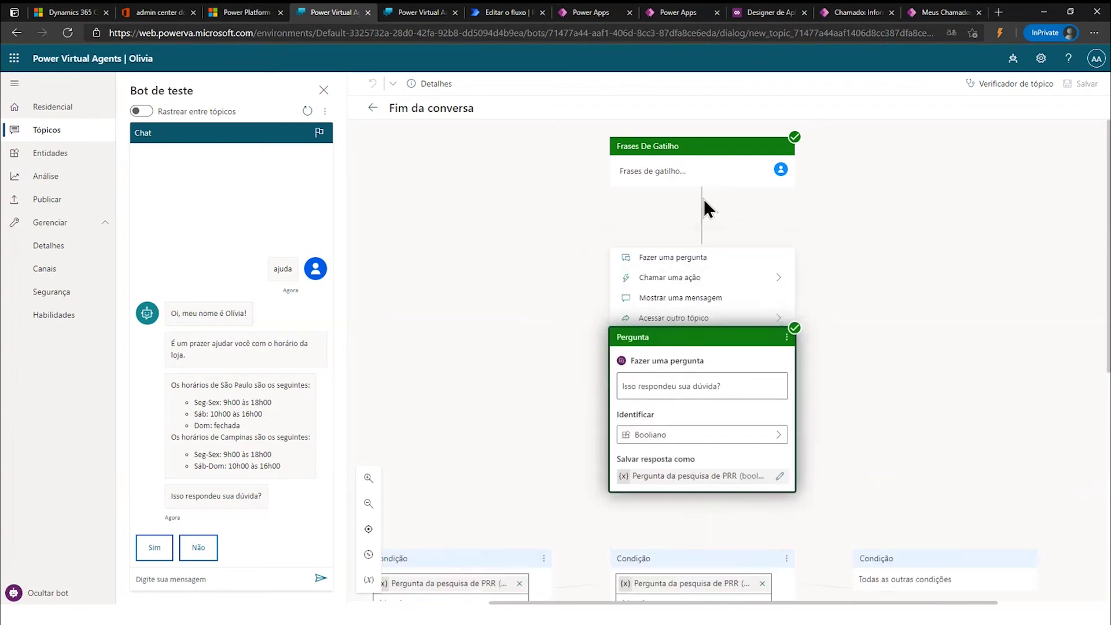
{"action": "left_click", "coordinate": [715, 277]}
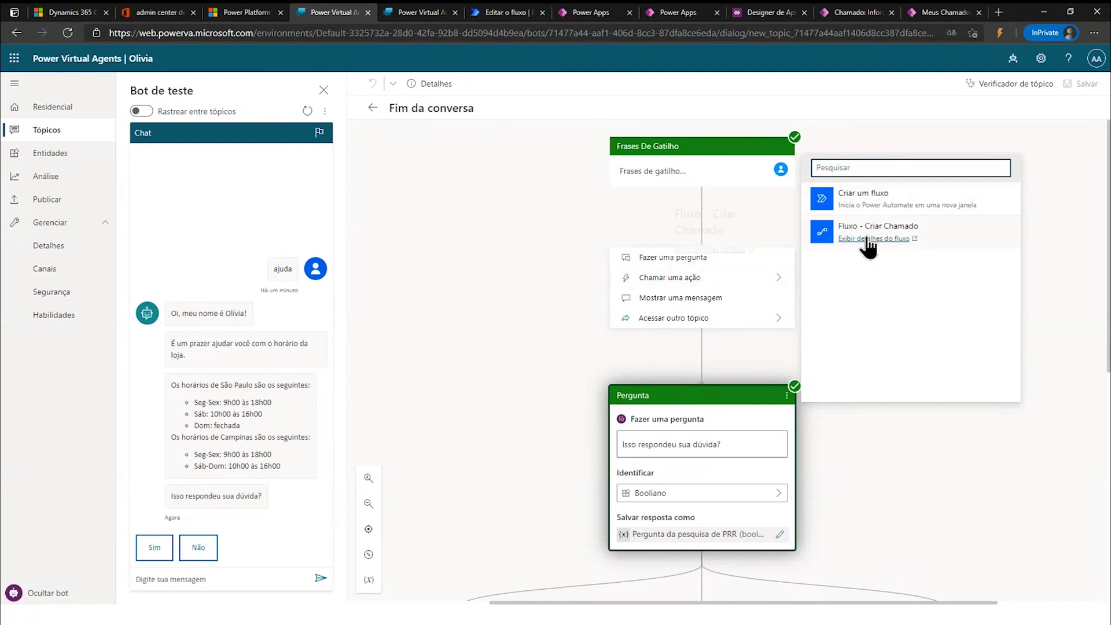
{"action": "left_click", "coordinate": [726, 325]}
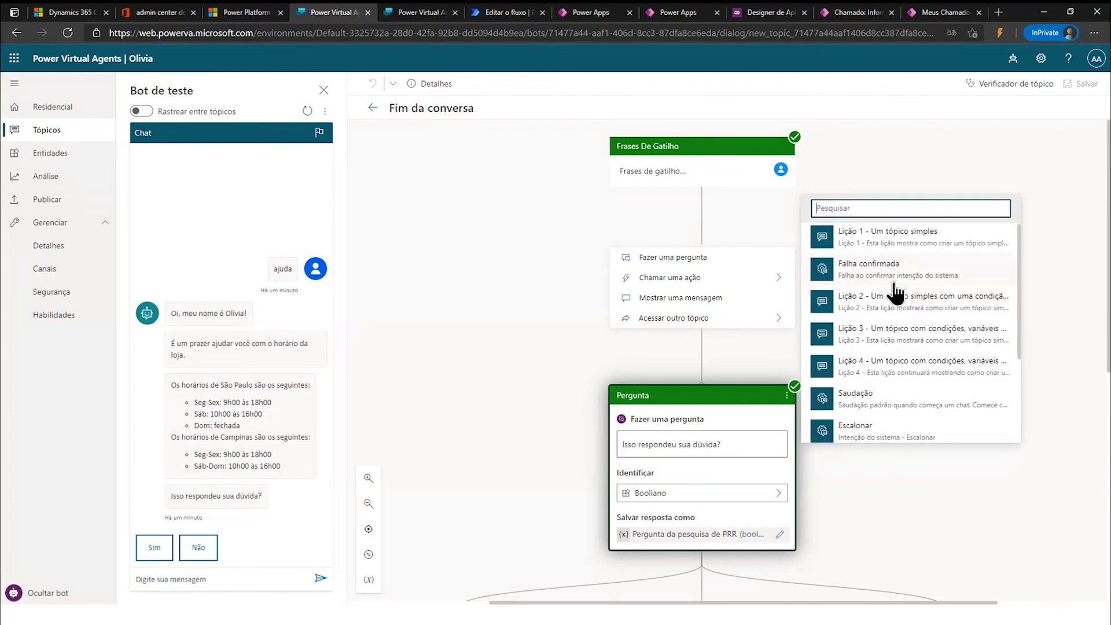
{"action": "scroll", "coordinate": [894, 289], "scroll_direction": "down", "scroll_amount": 3}
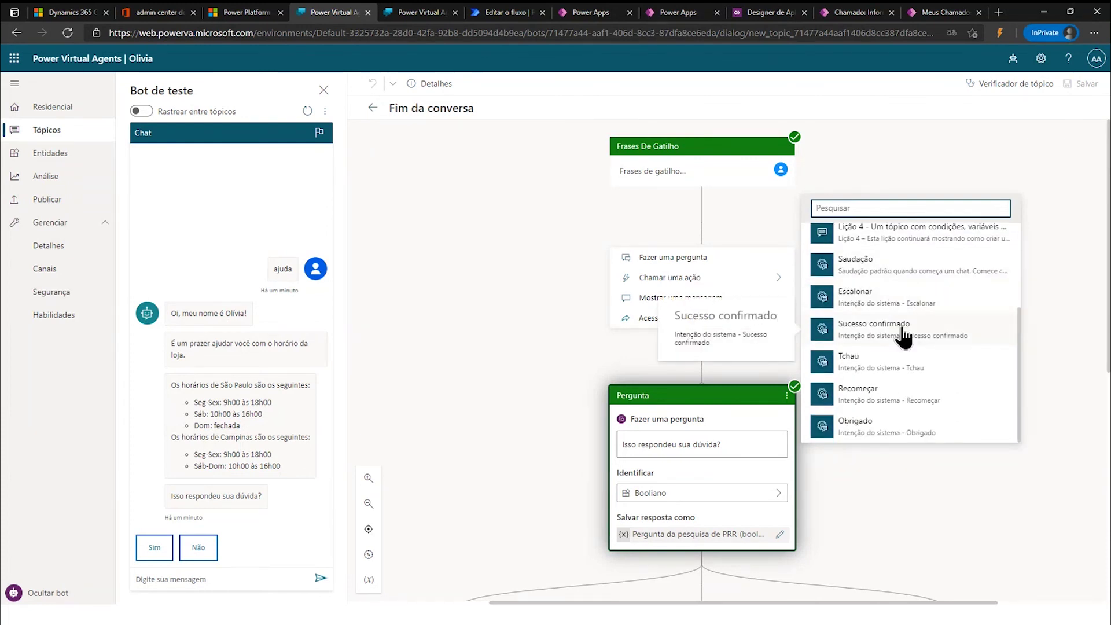
{"action": "scroll", "coordinate": [902, 336], "scroll_direction": "up", "scroll_amount": 3}
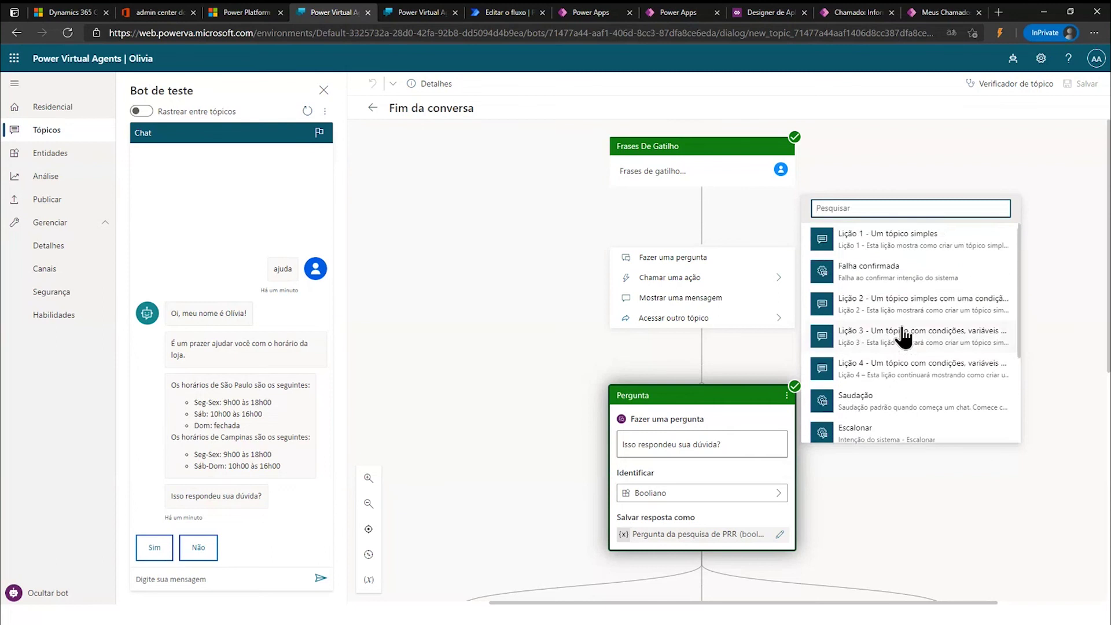
{"action": "mouse_move", "coordinate": [902, 338]}
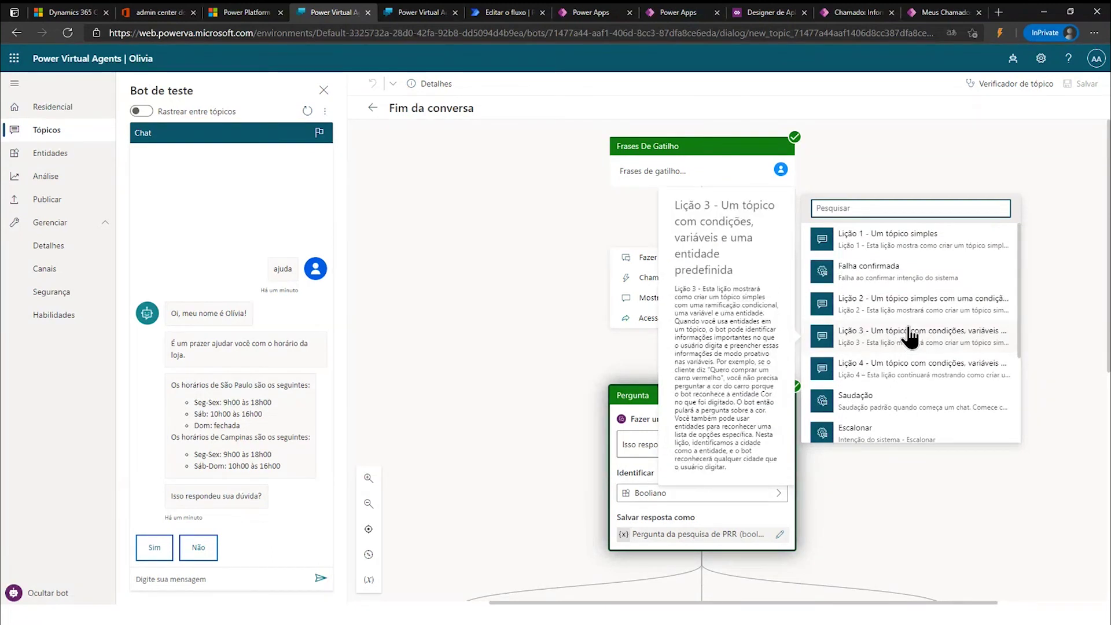
{"action": "left_click", "coordinate": [1064, 287]}
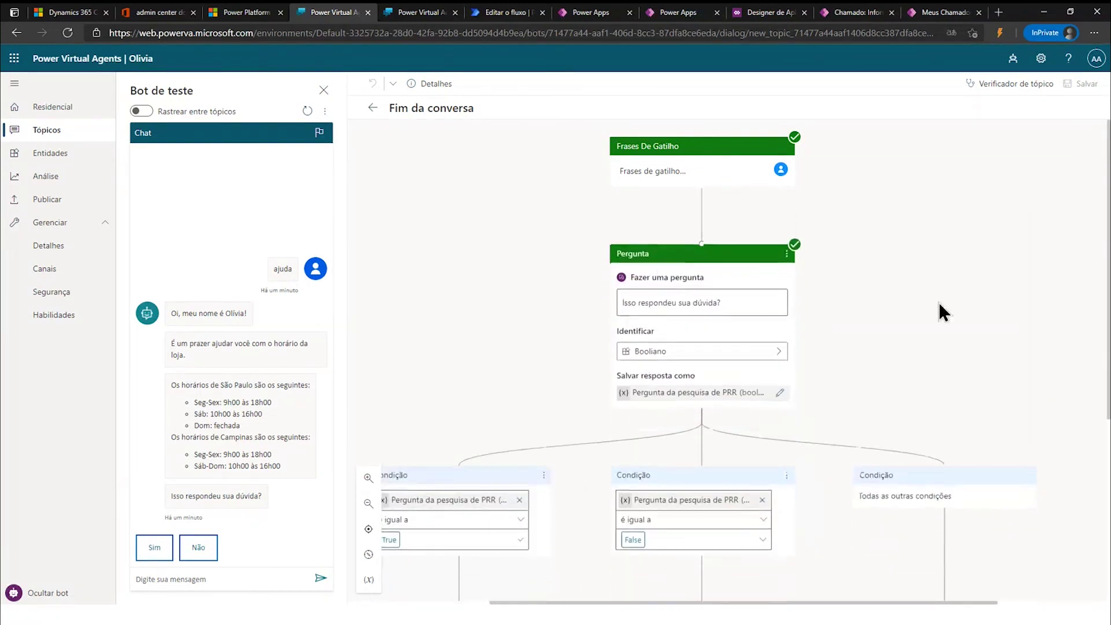
{"action": "scroll", "coordinate": [926, 319], "scroll_direction": "down", "scroll_amount": 5}
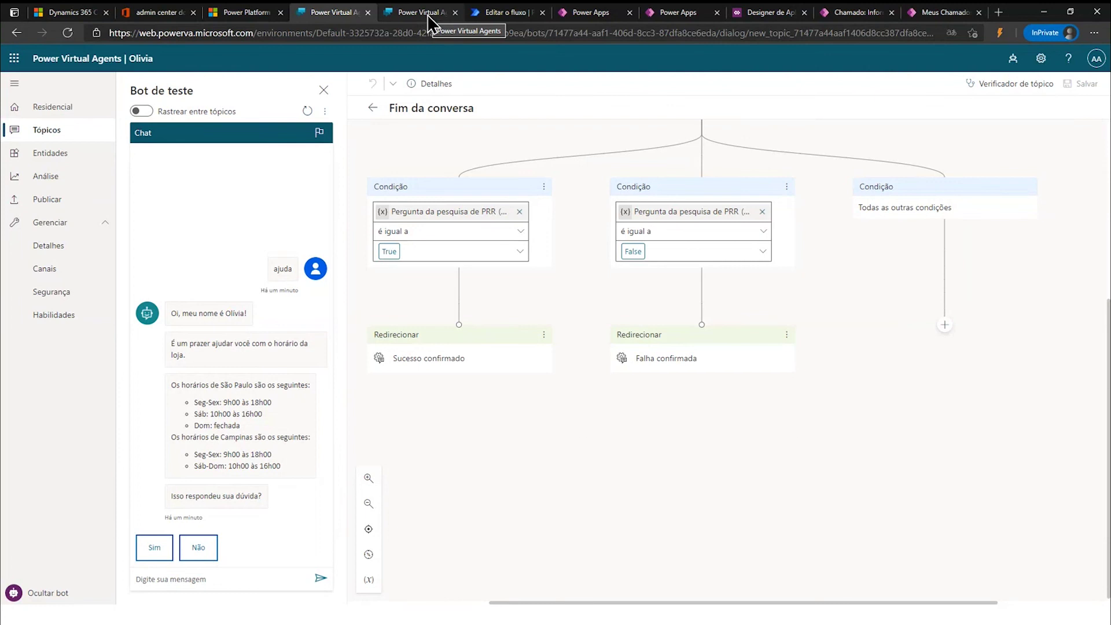
- Open the bot's channel settings and review the channels available for deployment
{"action": "left_click", "coordinate": [46, 270]}
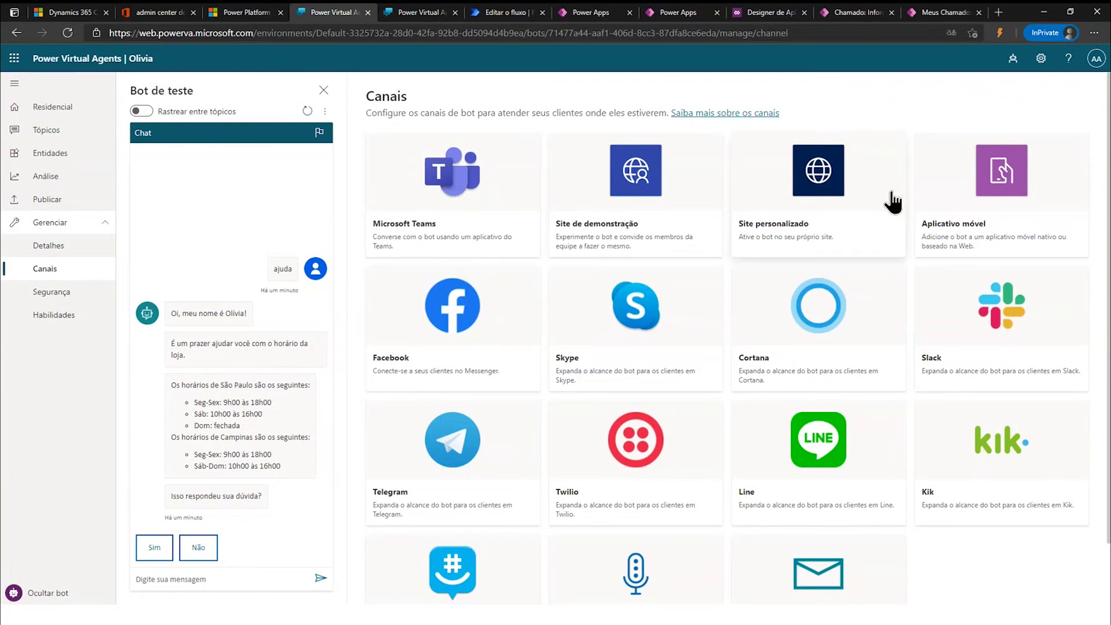
{"action": "scroll", "coordinate": [480, 426], "scroll_direction": "down", "scroll_amount": 2}
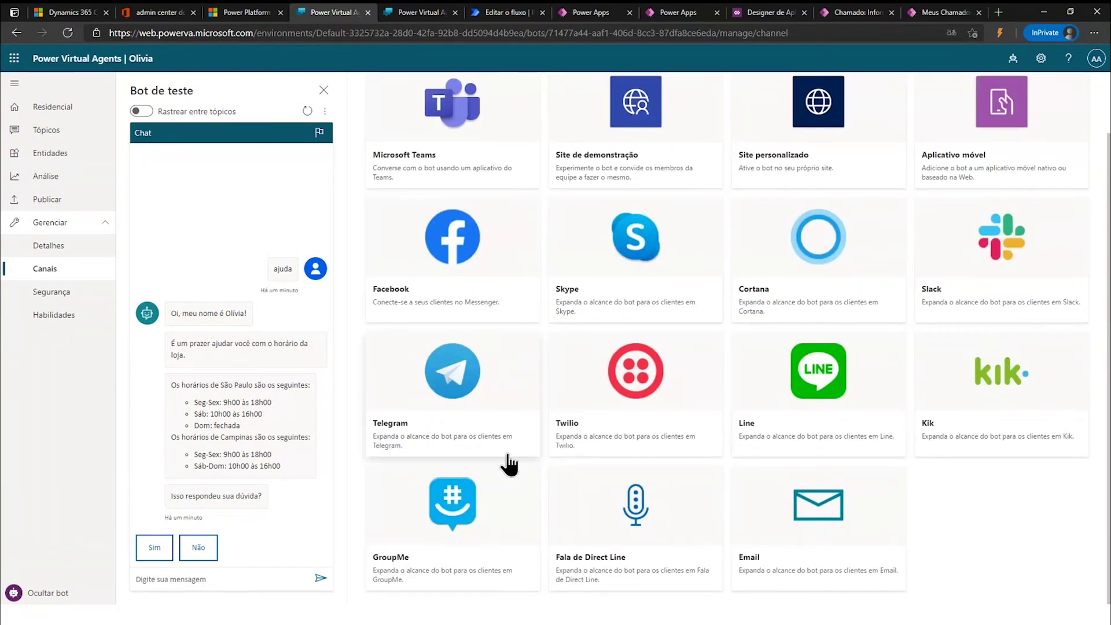
- Open the bot's Microsoft Teams channel settings, review the organization sharing options, and close them
{"action": "scroll", "coordinate": [508, 461], "scroll_direction": "up", "scroll_amount": 2}
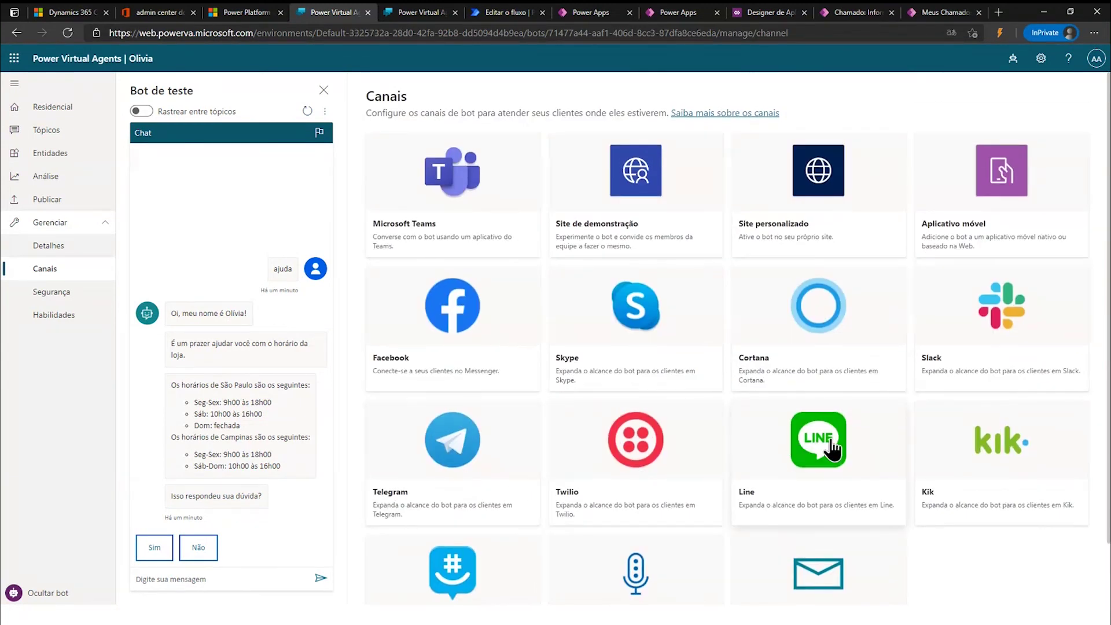
{"action": "left_click", "coordinate": [471, 183]}
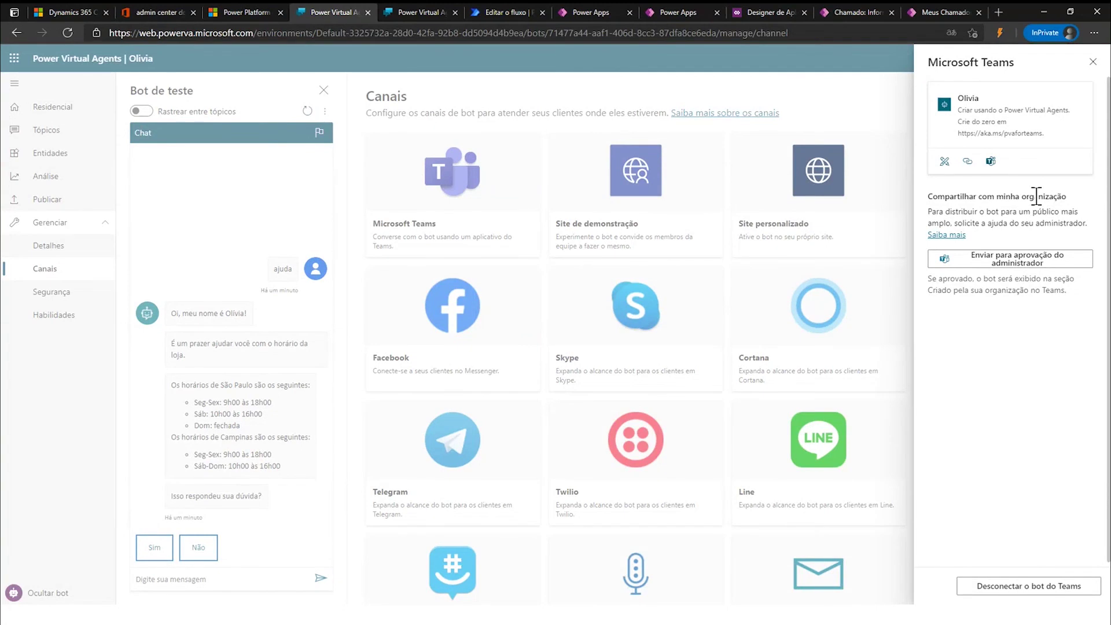
{"action": "left_click", "coordinate": [1090, 63]}
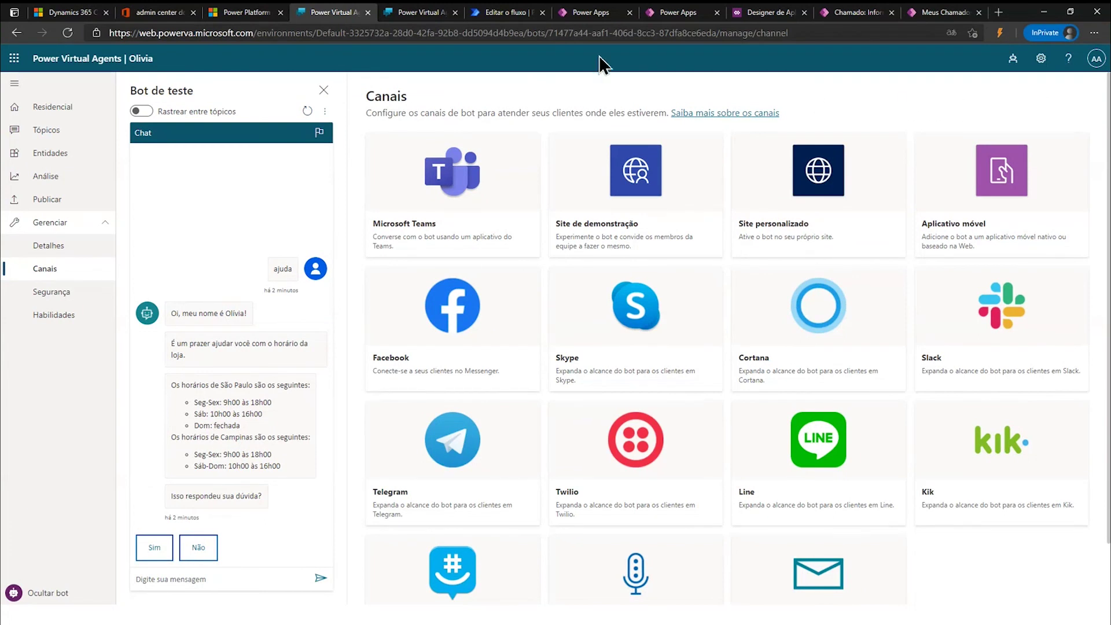
- Switch to the chat with the Olivia bot in Microsoft Teams and send the question "Quando vocês fecham?"
{"action": "key", "text": "alt+Tab"}
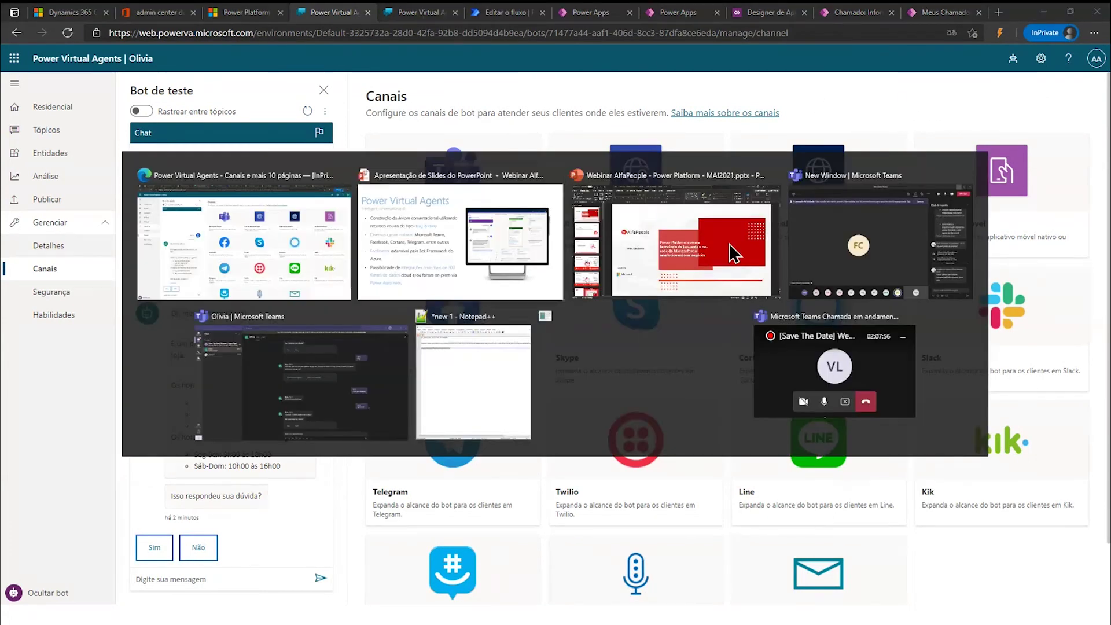
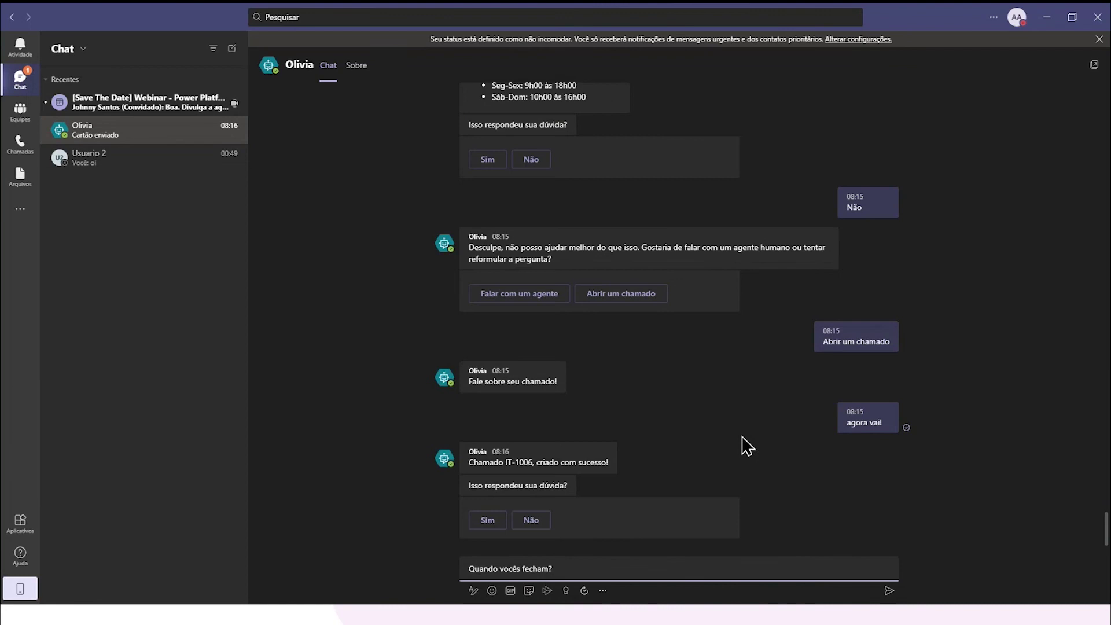
{"action": "key", "text": "Return"}
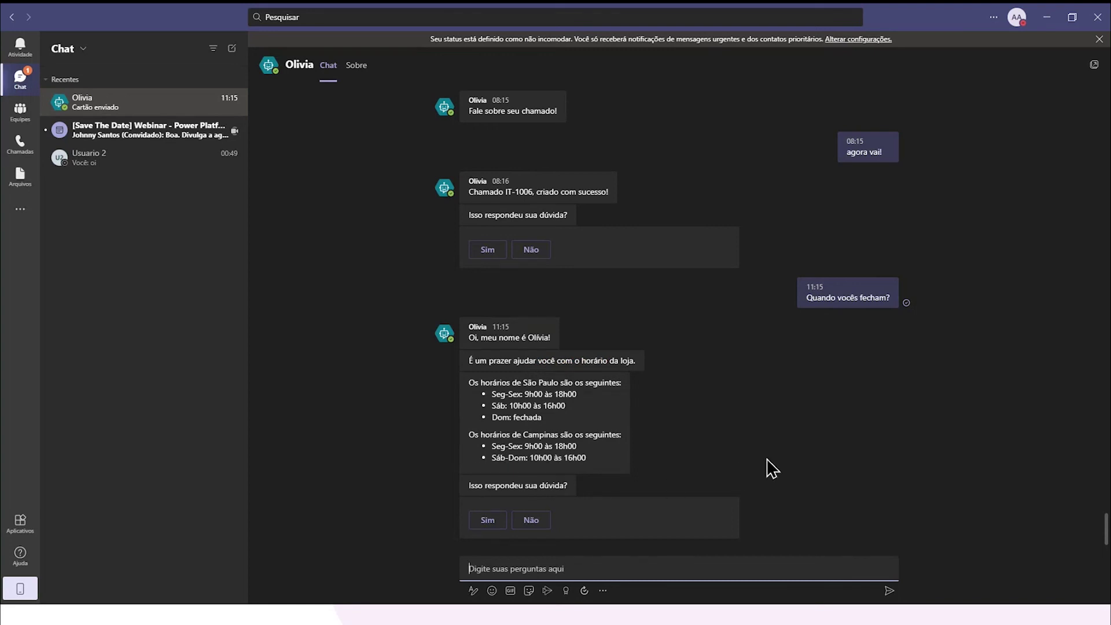
{"action": "key", "text": "alt+Tab"}
{"action": "left_click", "coordinate": [471, 255]}
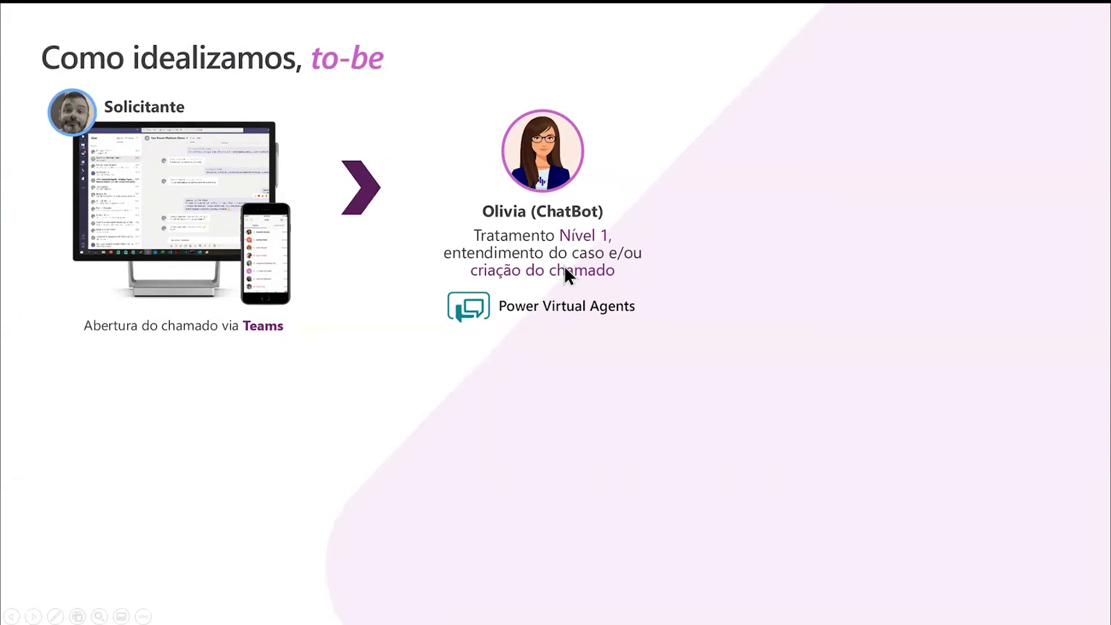
{"action": "left_click", "coordinate": [591, 341]}
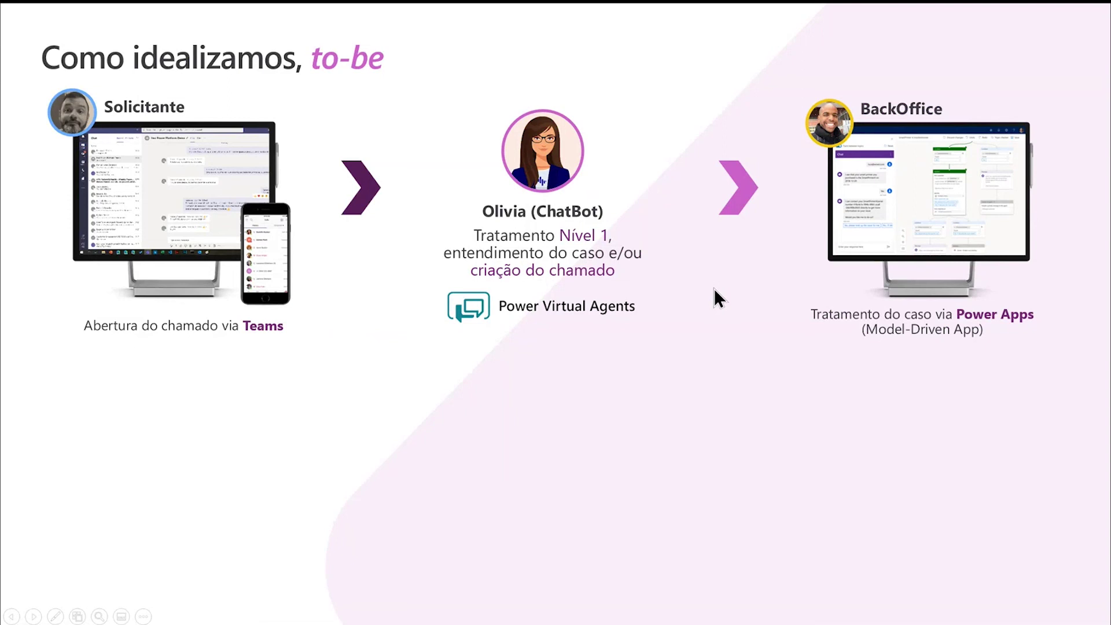
- Return to the Olivia chat in Teams, answer "Não" to whether the doubt was solved, and choose "Abrir um chamado"
{"action": "key", "text": "alt+Tab"}
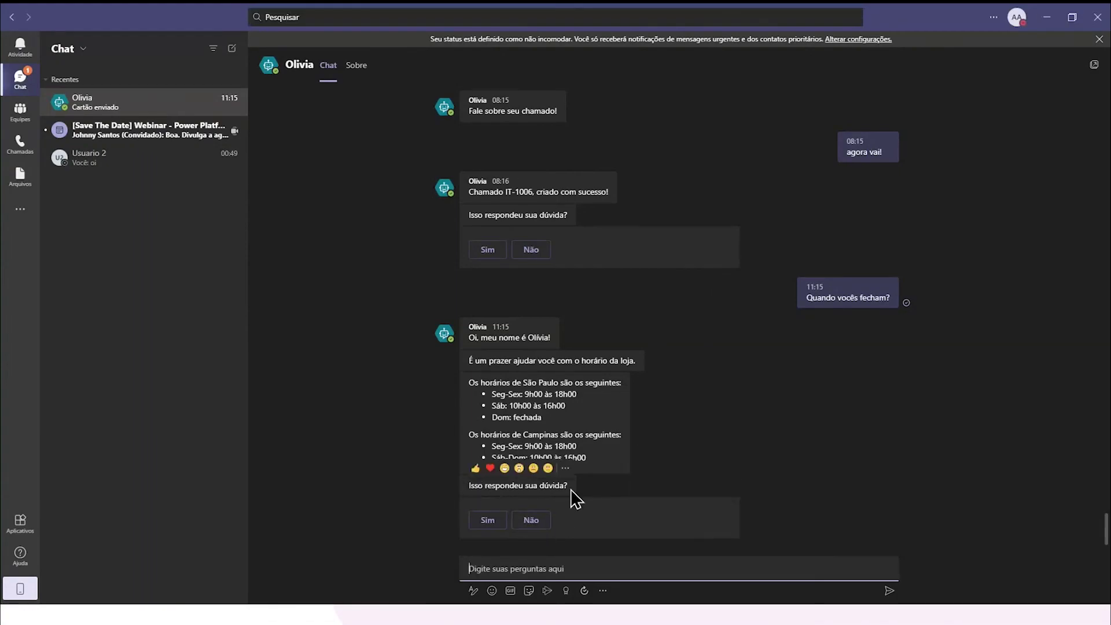
{"action": "left_click", "coordinate": [534, 523]}
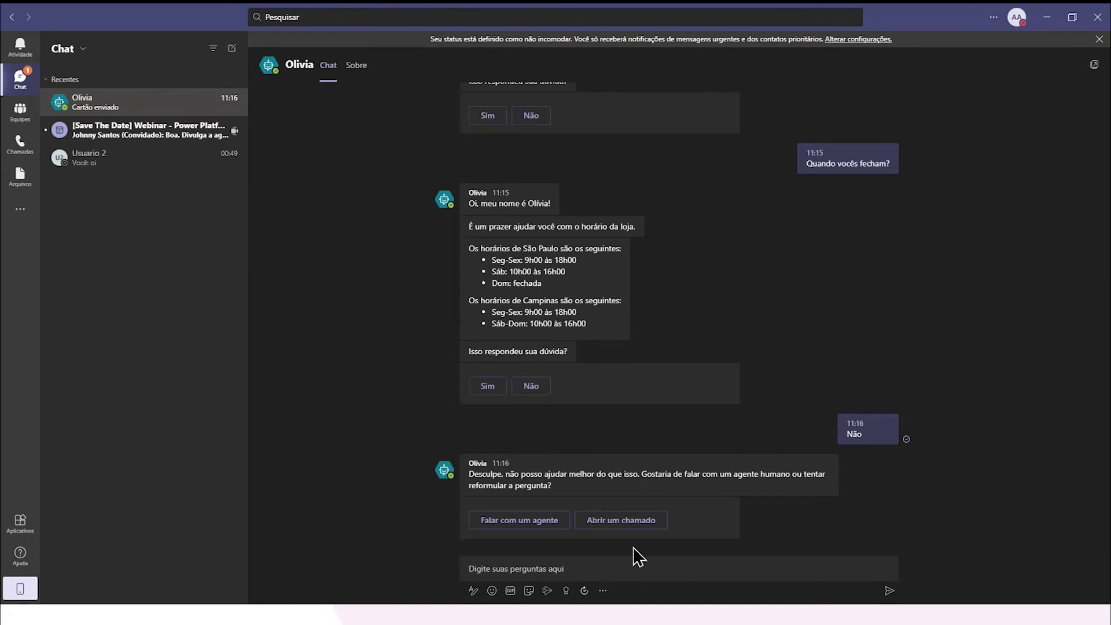
{"action": "left_click", "coordinate": [643, 520]}
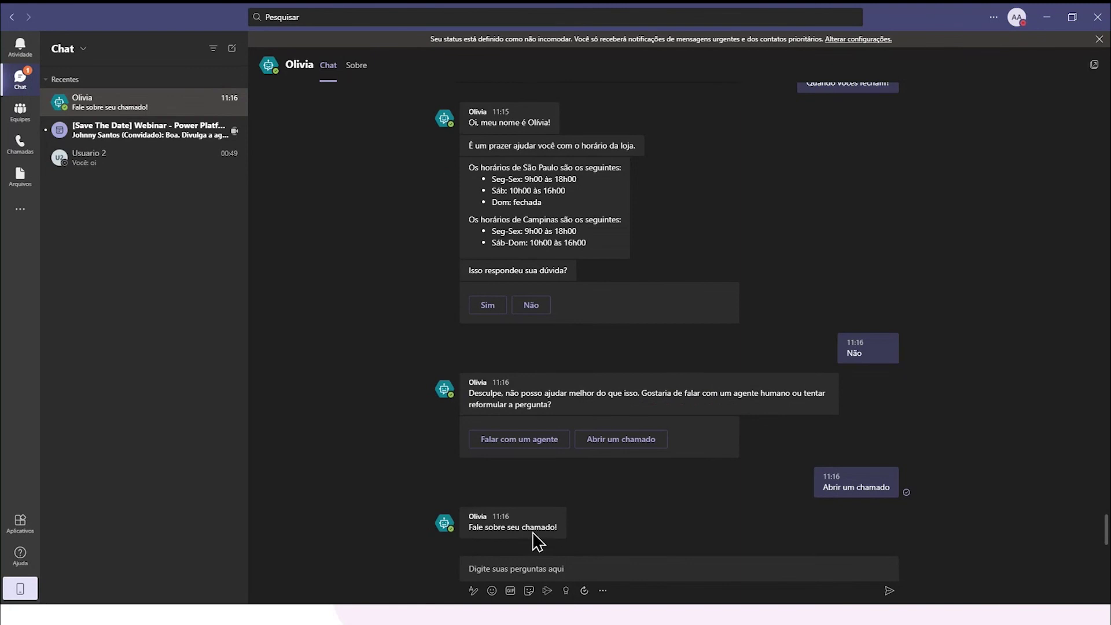
- Send the ticket description "Gostaria de saber sobre o horário de atendimento da loja de Barueri." to the bot
{"action": "left_click", "coordinate": [572, 563]}
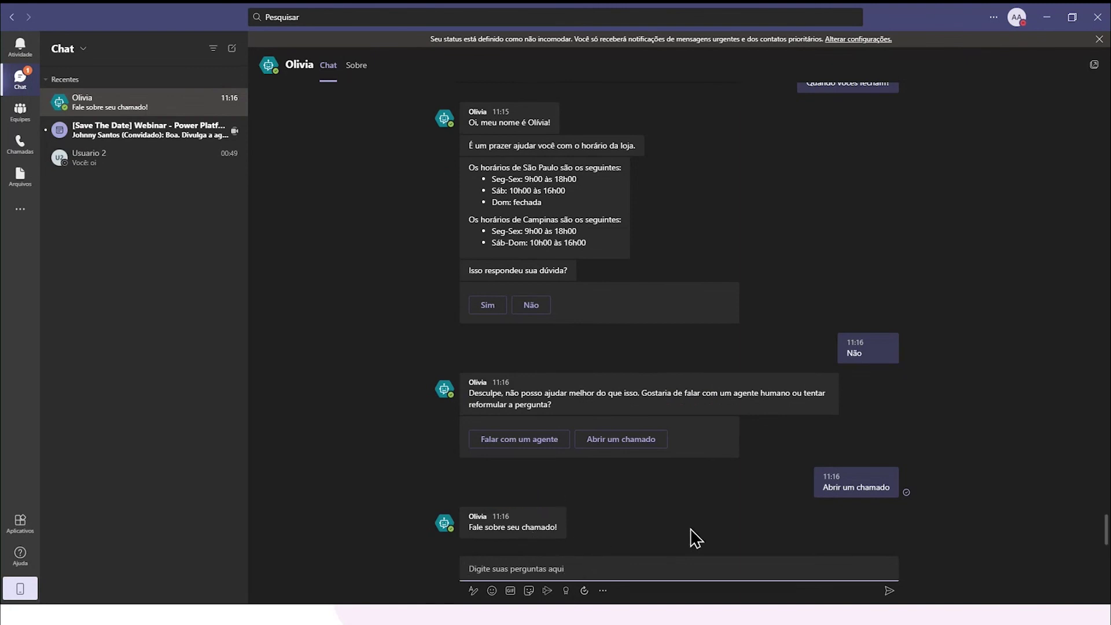
{"action": "type", "text": "Gostaria de saber sobre o horário de"}
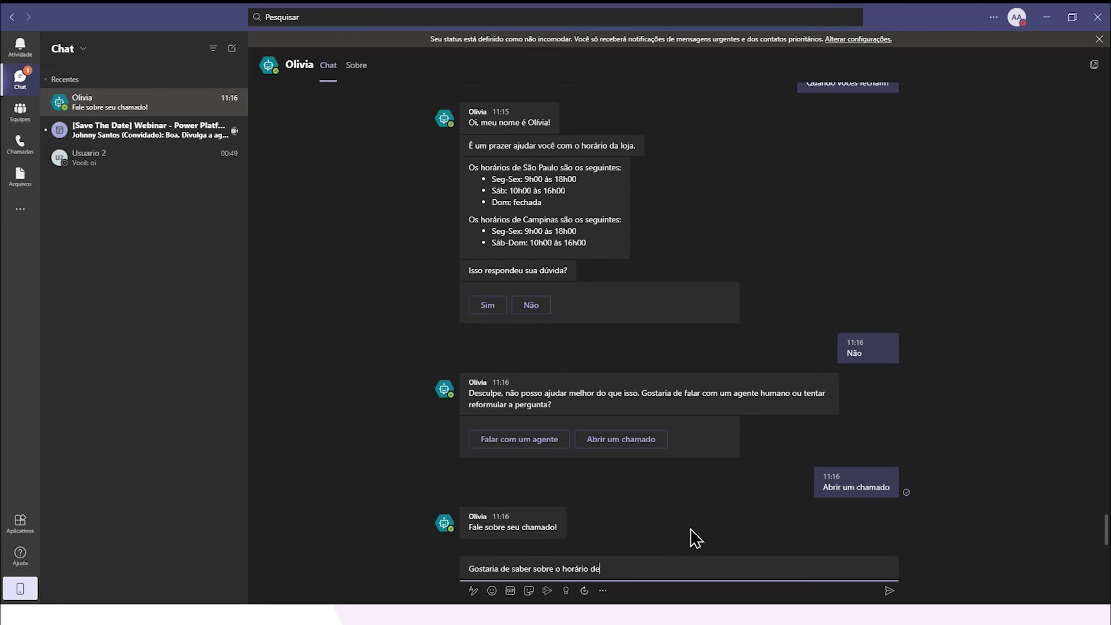
{"action": "type", "text": " atendimento da loja de Baru"}
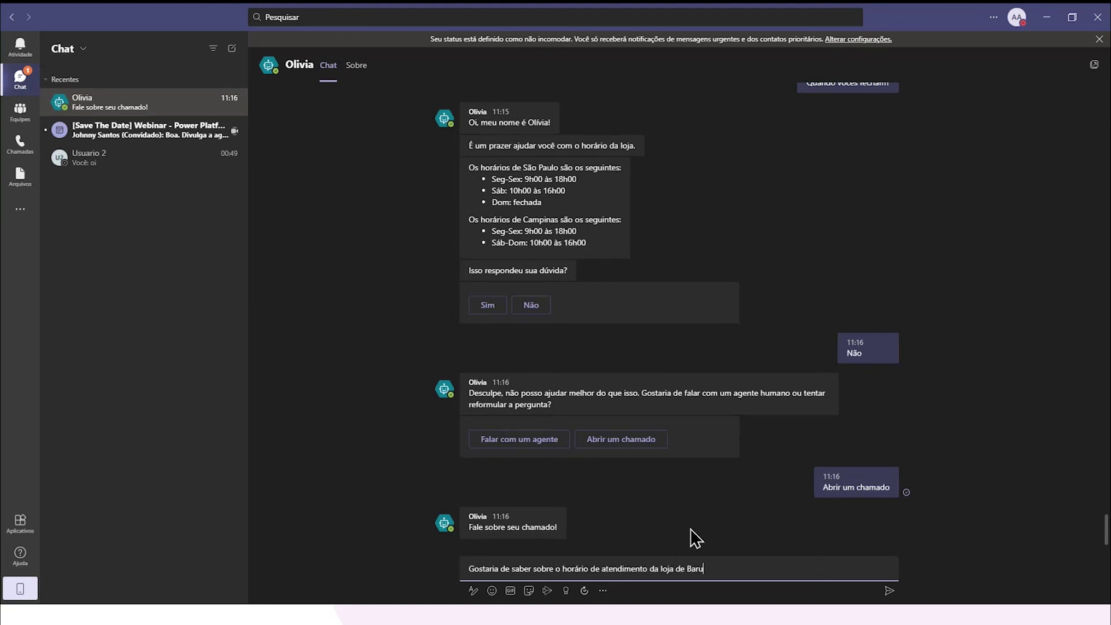
{"action": "type", "text": "eri."}
{"action": "key", "text": "Return"}
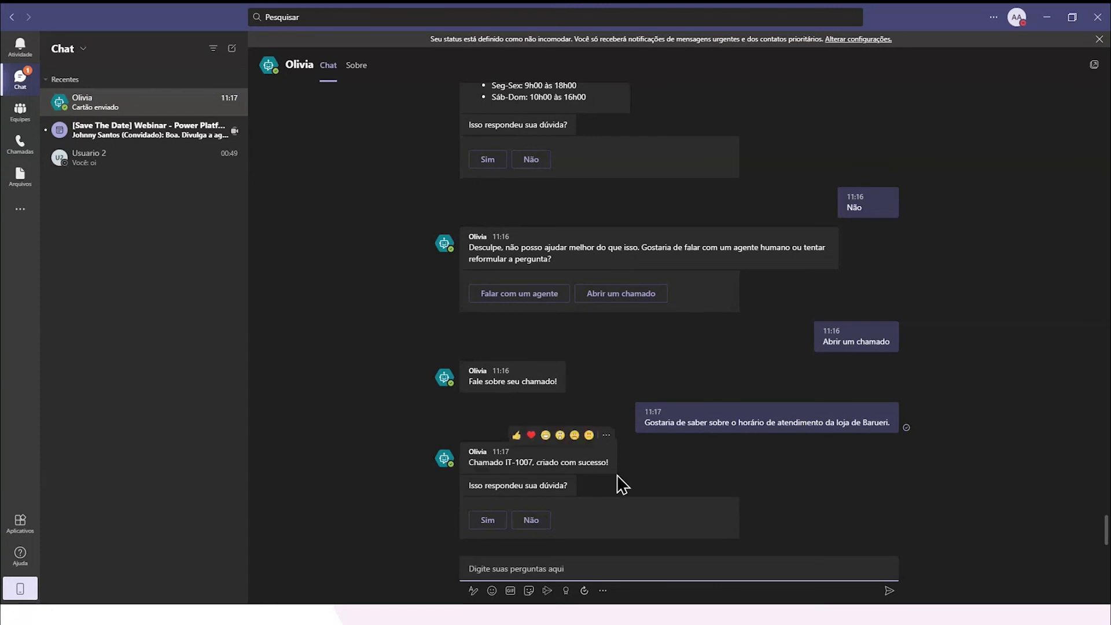
- Switch to the Gestor de Chamados app in the browser and refresh the active tickets list
{"action": "key", "text": "alt+Tab"}
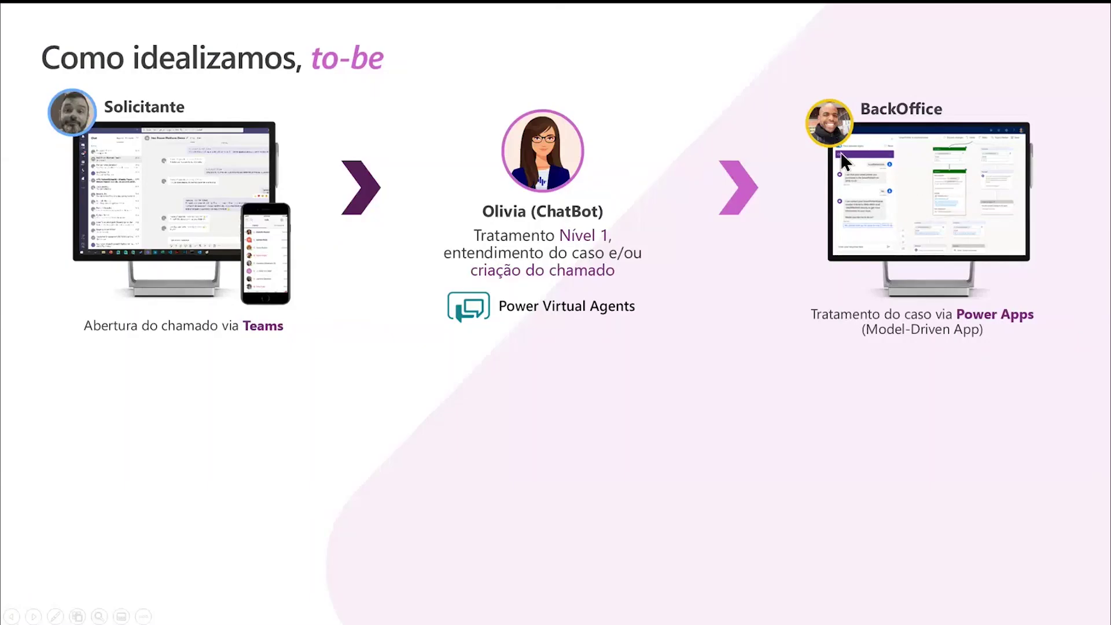
{"action": "key", "text": "alt+Tab"}
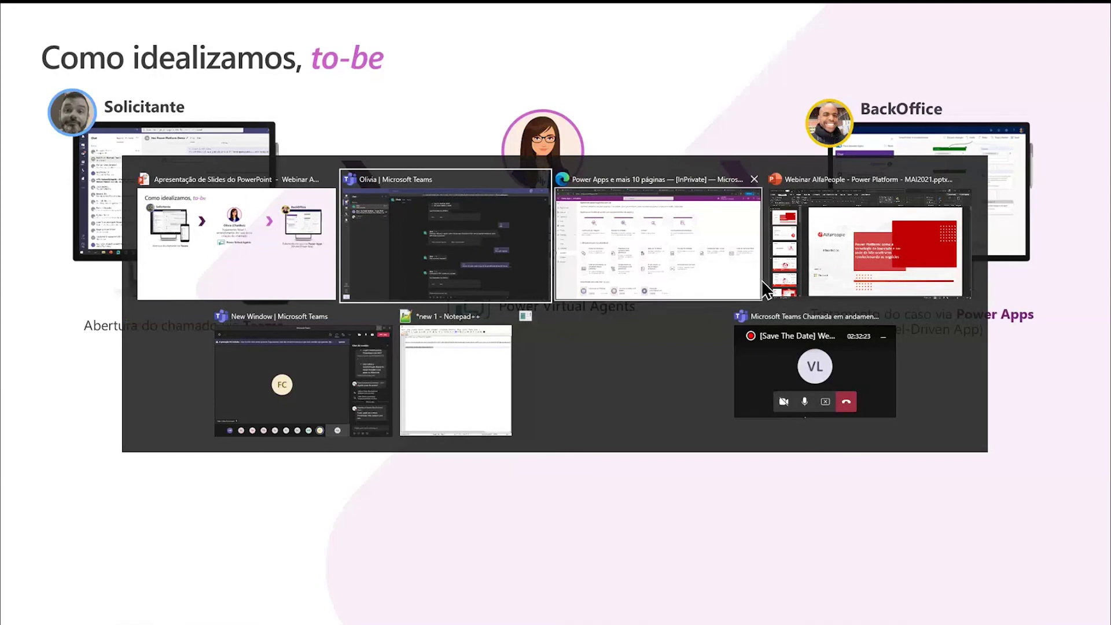
{"action": "key", "text": "alt+Tab"}
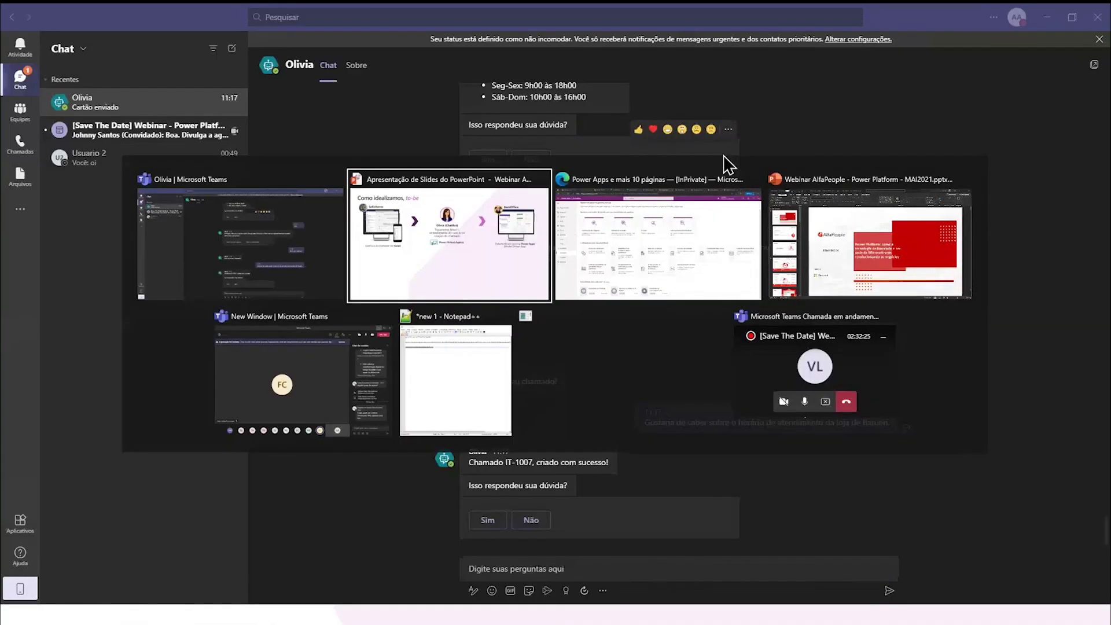
{"action": "key", "text": "alt+Tab"}
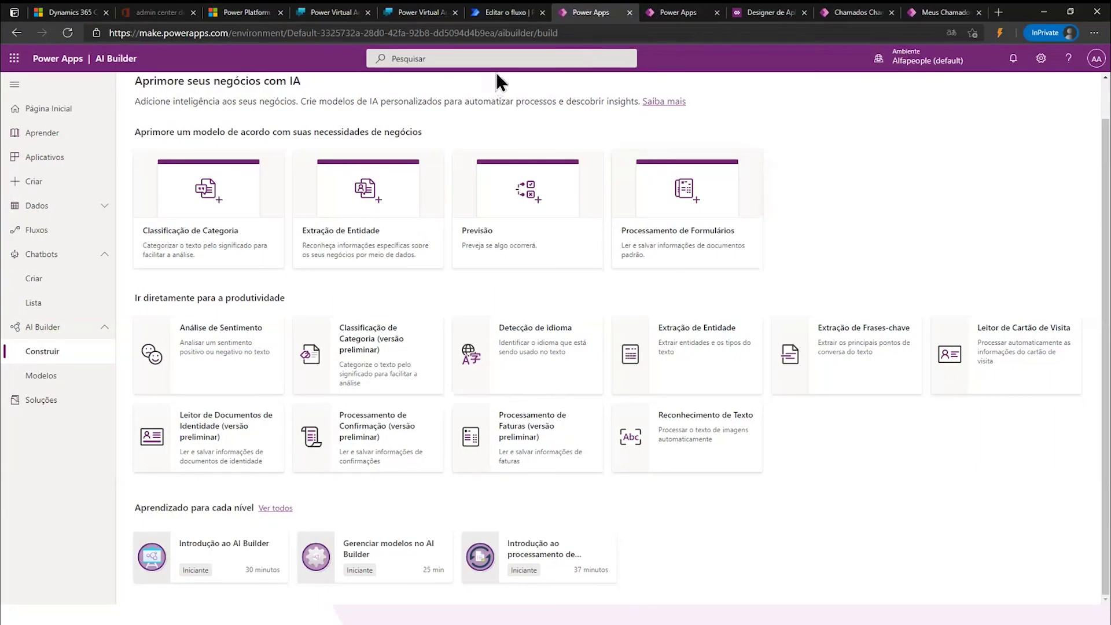
{"action": "left_click", "coordinate": [842, 17]}
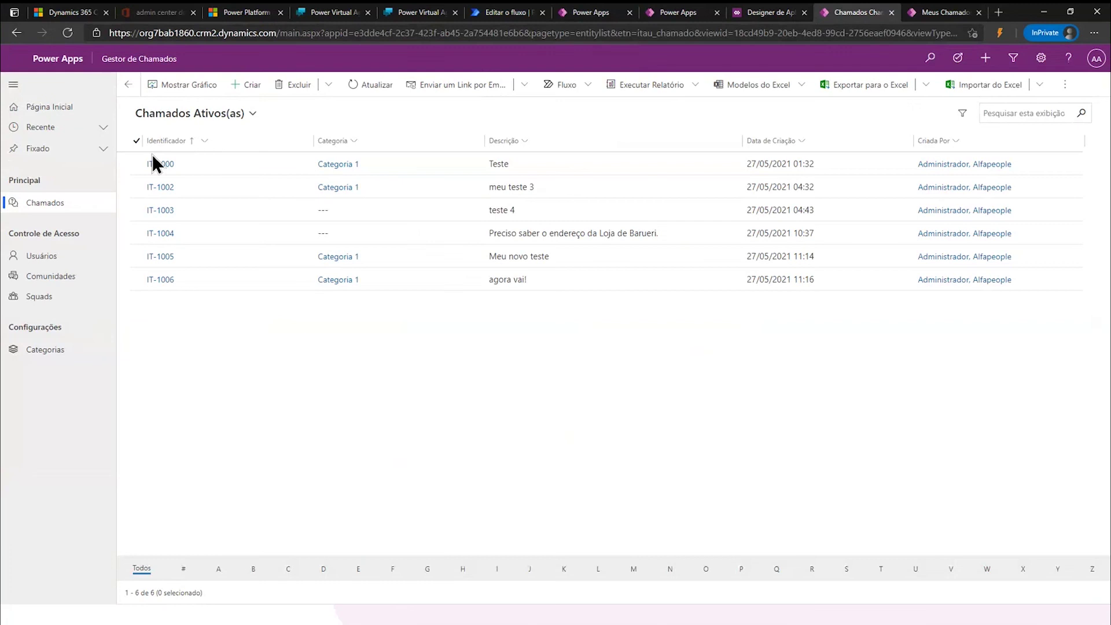
{"action": "left_click", "coordinate": [377, 87]}
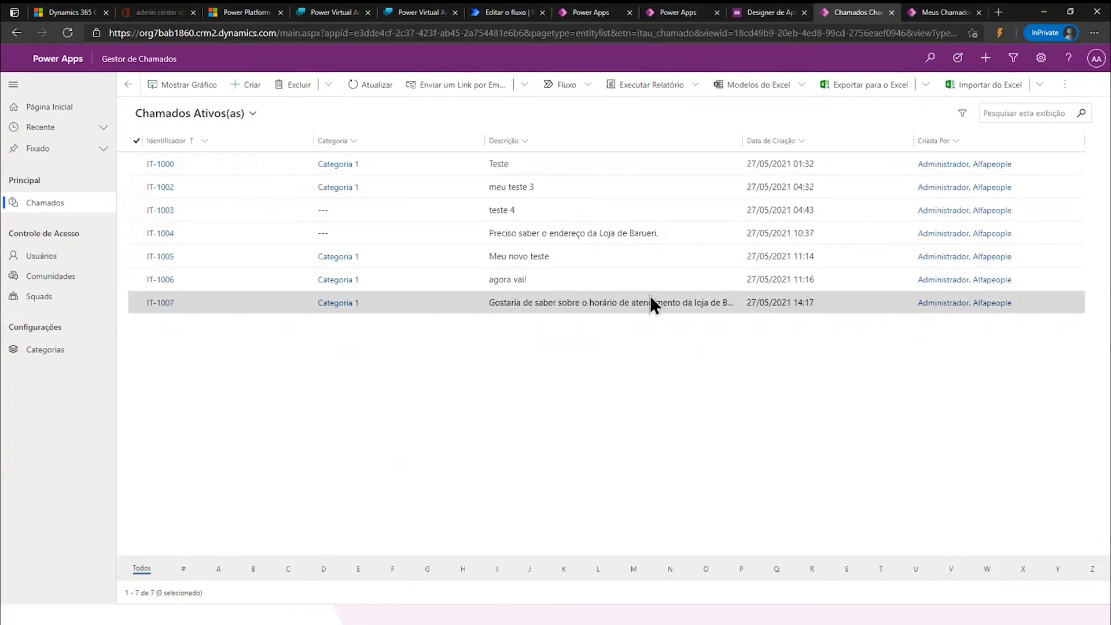
- Open ticket IT-1007 about the Barueri store hours and advance its business process to the Em Análise stage
{"action": "double_click", "coordinate": [391, 299]}
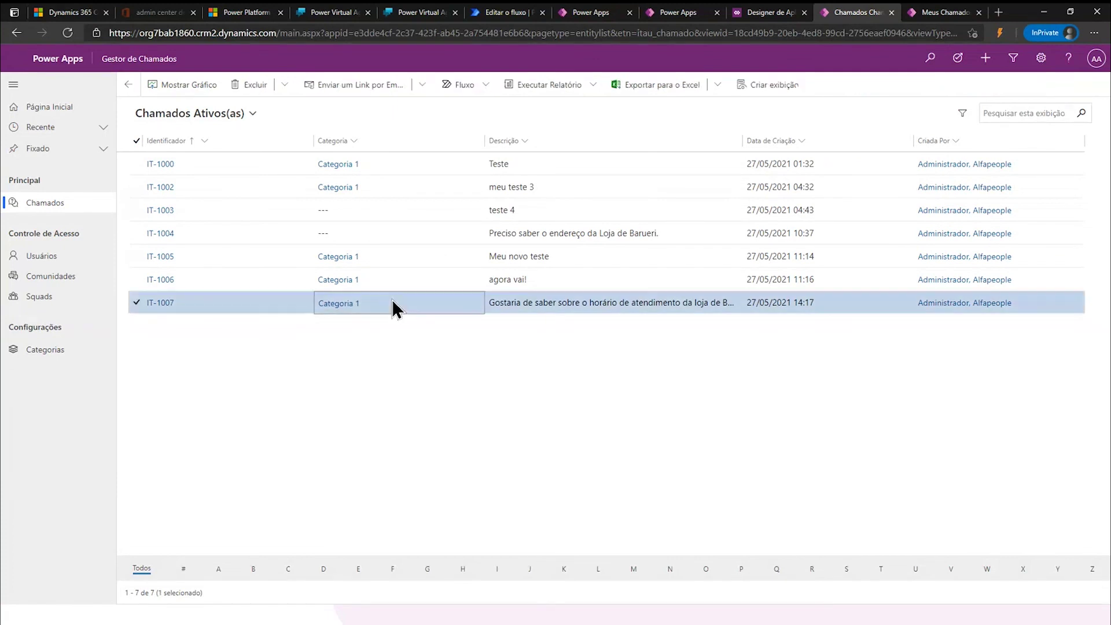
{"action": "left_click", "coordinate": [389, 300]}
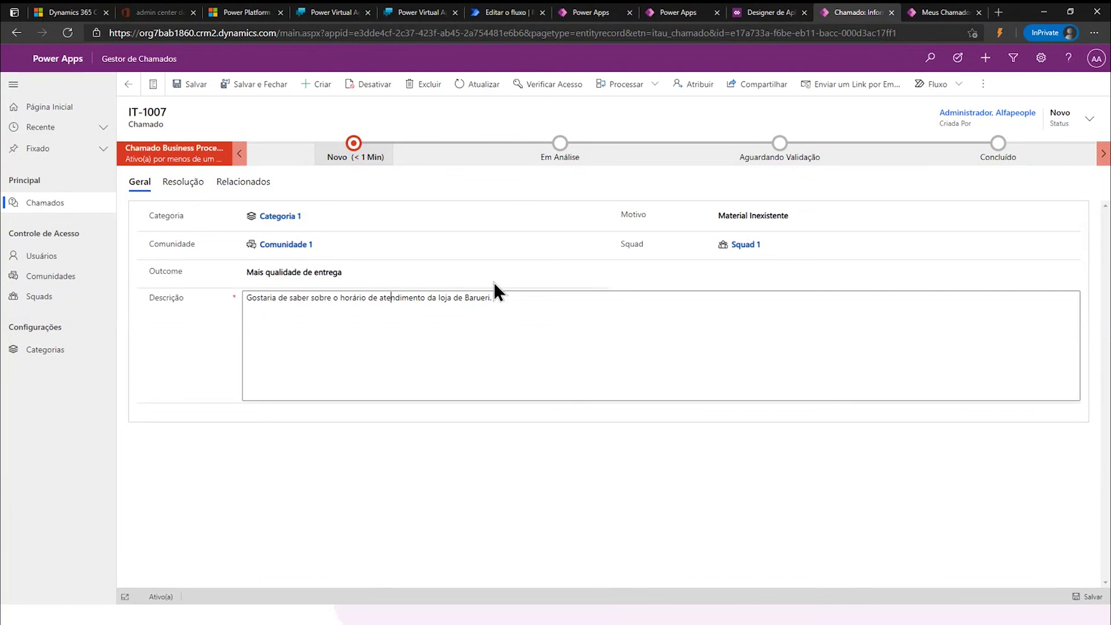
{"action": "left_click", "coordinate": [353, 141]}
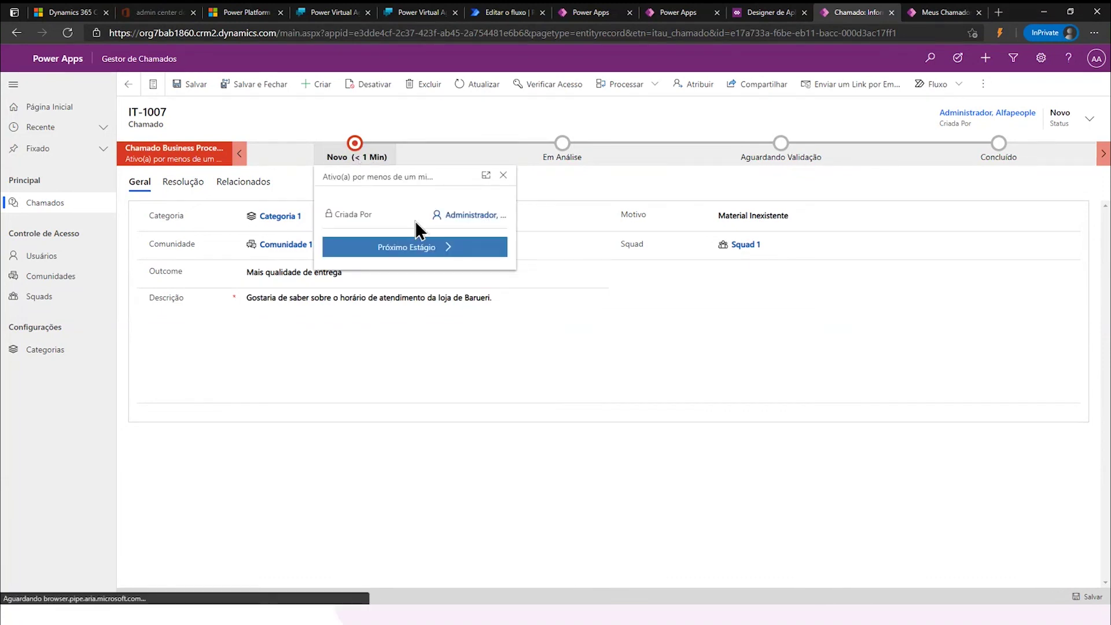
{"action": "left_click", "coordinate": [429, 249]}
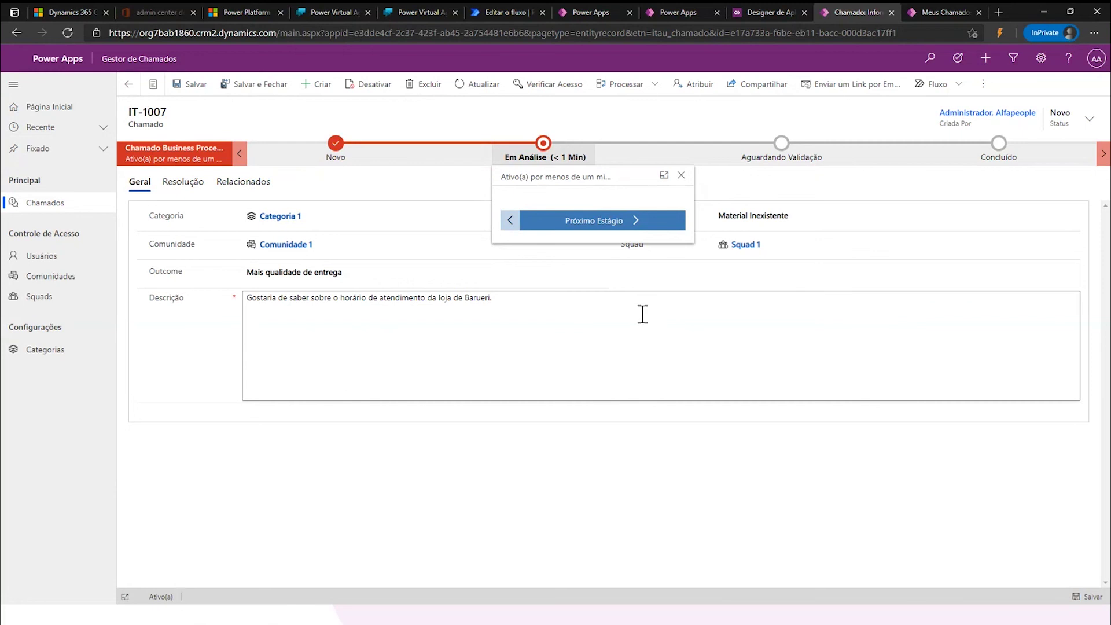
- Set the ticket's status to Resolvido and save the record
{"action": "left_click", "coordinate": [1090, 118]}
{"action": "left_click", "coordinate": [1043, 181]}
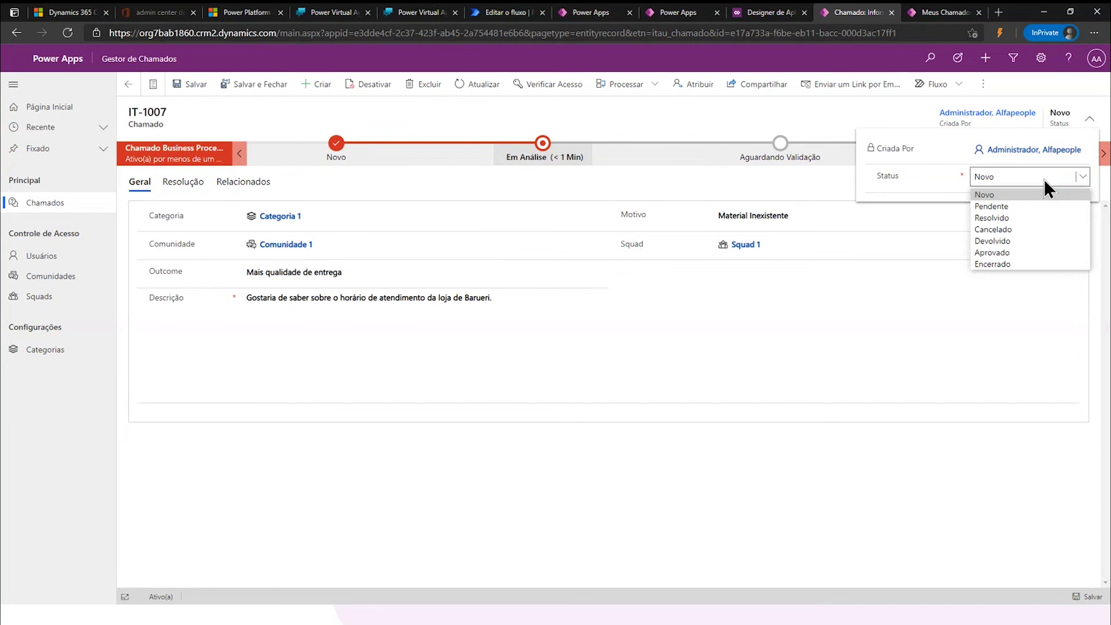
{"action": "left_click", "coordinate": [1016, 218]}
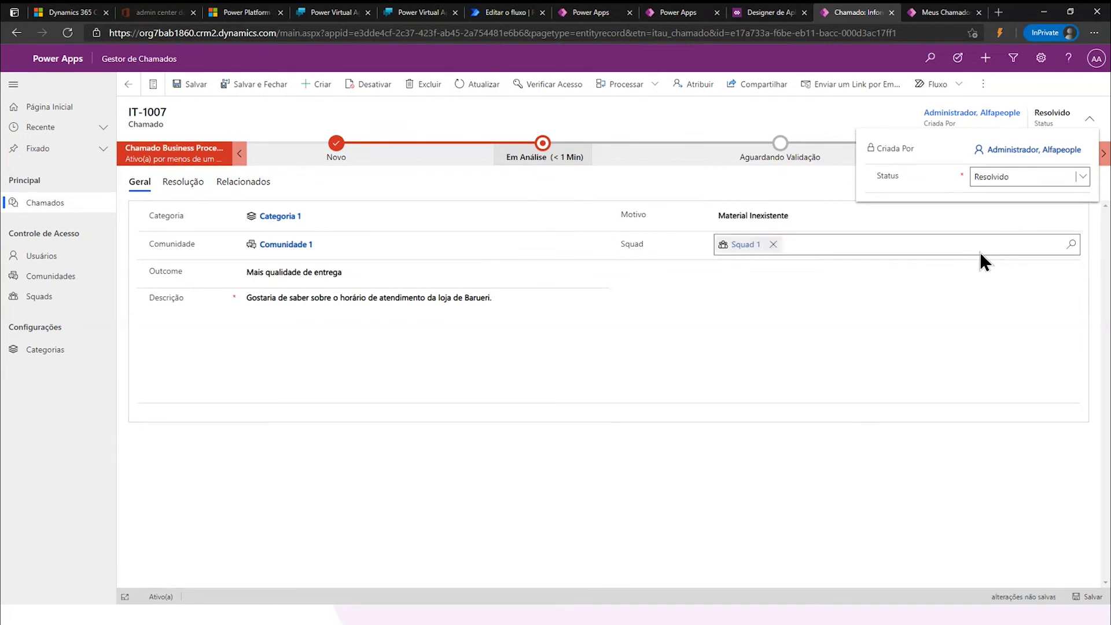
{"action": "left_click", "coordinate": [573, 110]}
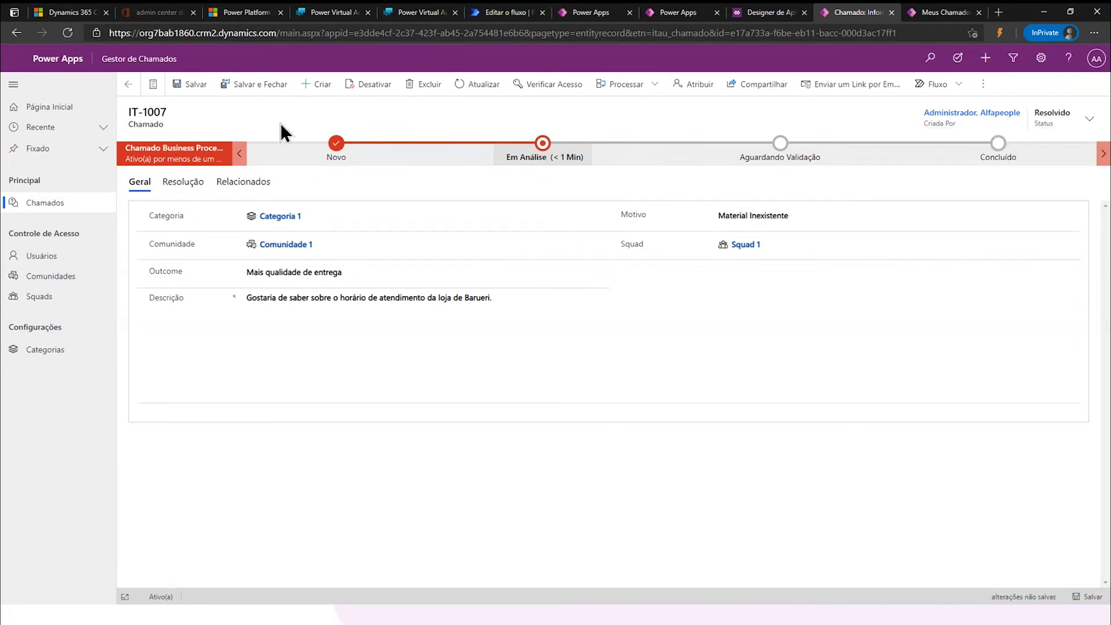
{"action": "left_click", "coordinate": [186, 85]}
- Switch to the Meus Chamados canvas app in Power Apps Studio and run its preview
{"action": "left_click", "coordinate": [941, 13]}
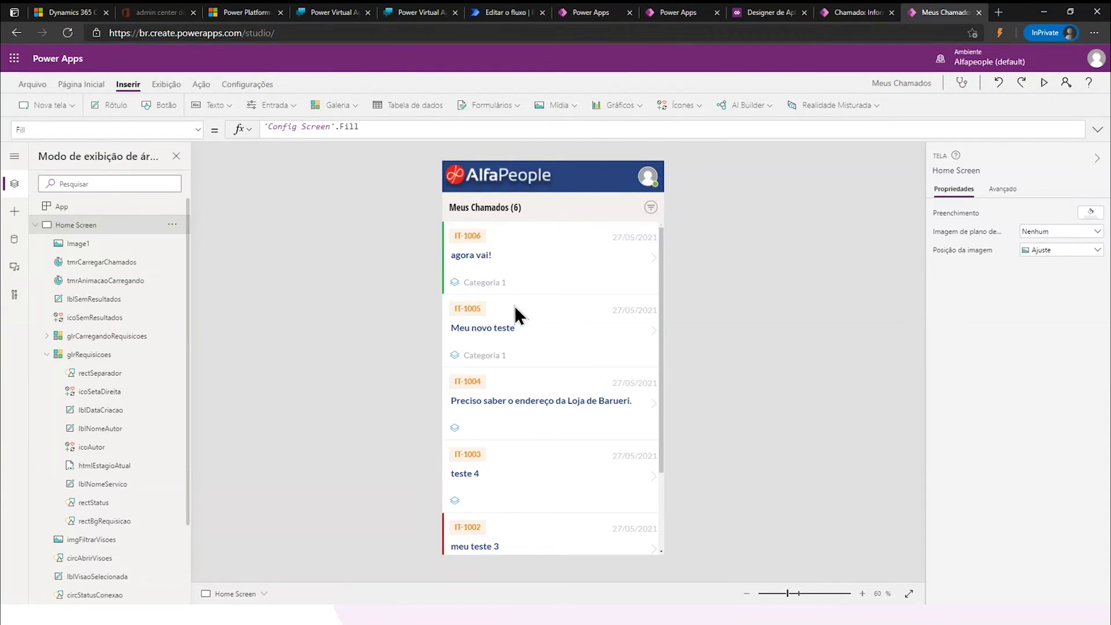
{"action": "left_click", "coordinate": [1028, 84]}
{"action": "left_click", "coordinate": [1042, 82]}
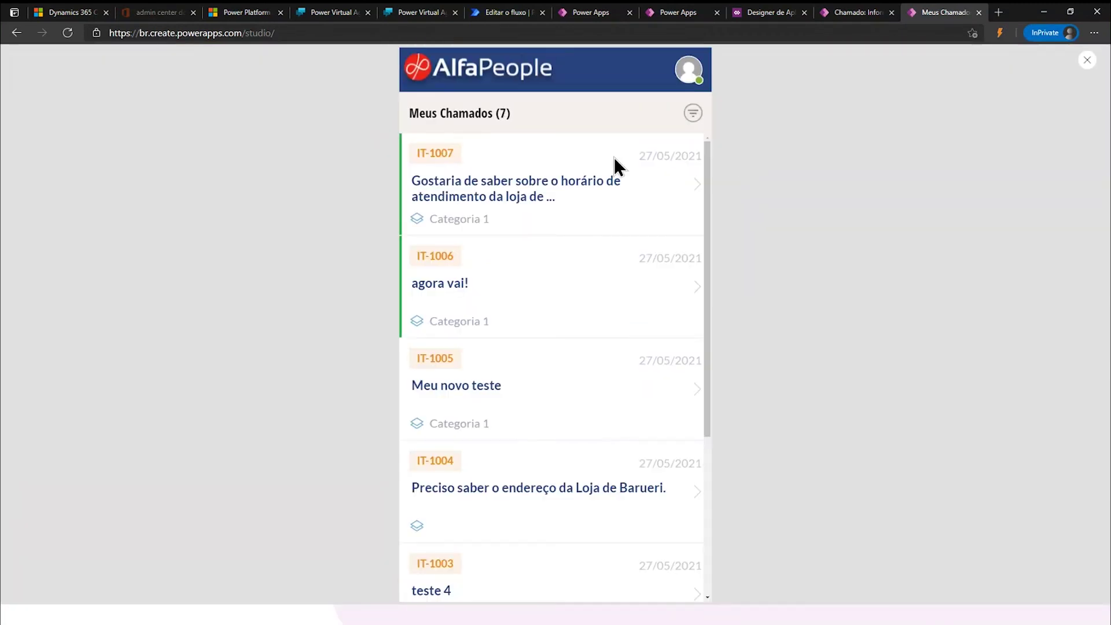
- Open ticket IT-1007 in the previewed app and review its details, resolution and timeline
{"action": "left_click", "coordinate": [513, 186]}
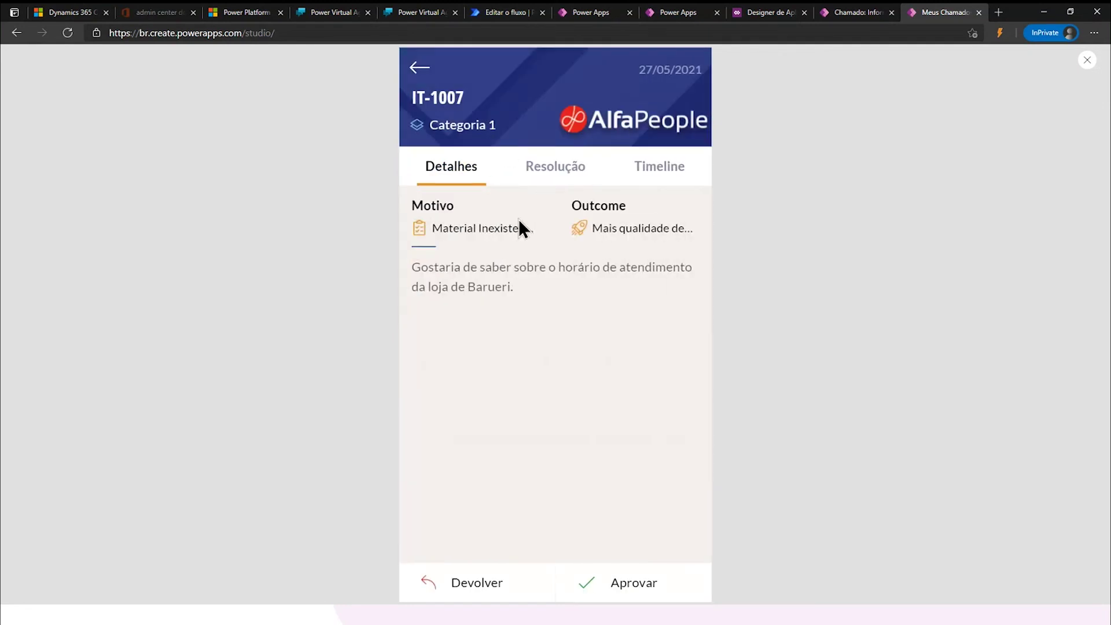
{"action": "left_click", "coordinate": [552, 169]}
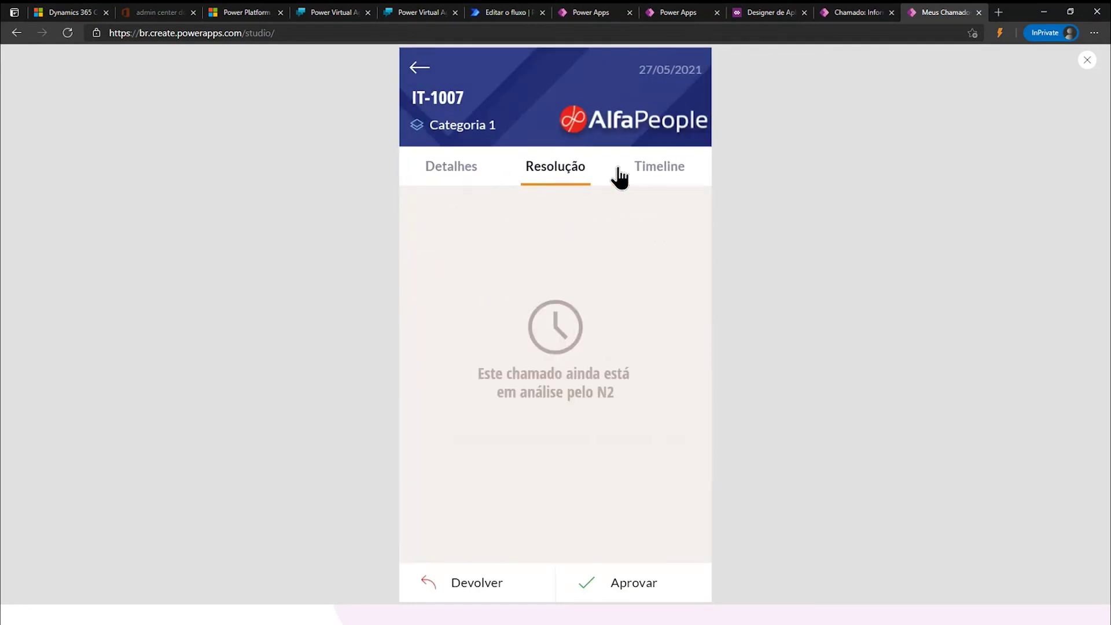
{"action": "left_click", "coordinate": [656, 170]}
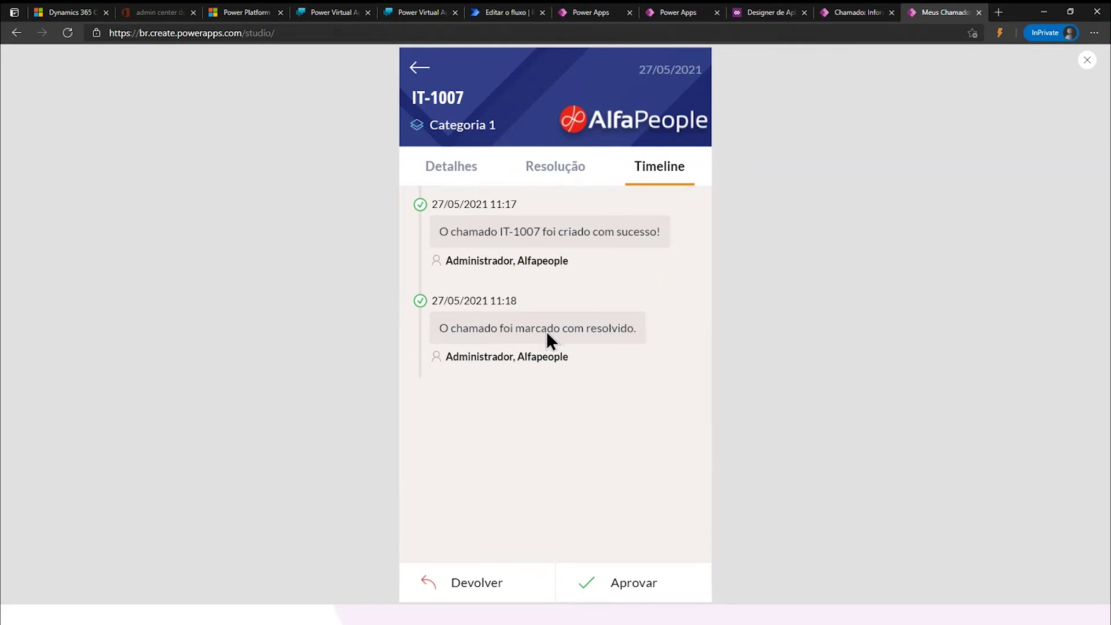
- Approve ticket IT-1007 in the previewed app with the comment "tudo ok, obrigado." and confirm the approval
{"action": "left_click", "coordinate": [636, 589]}
{"action": "left_click", "coordinate": [524, 267]}
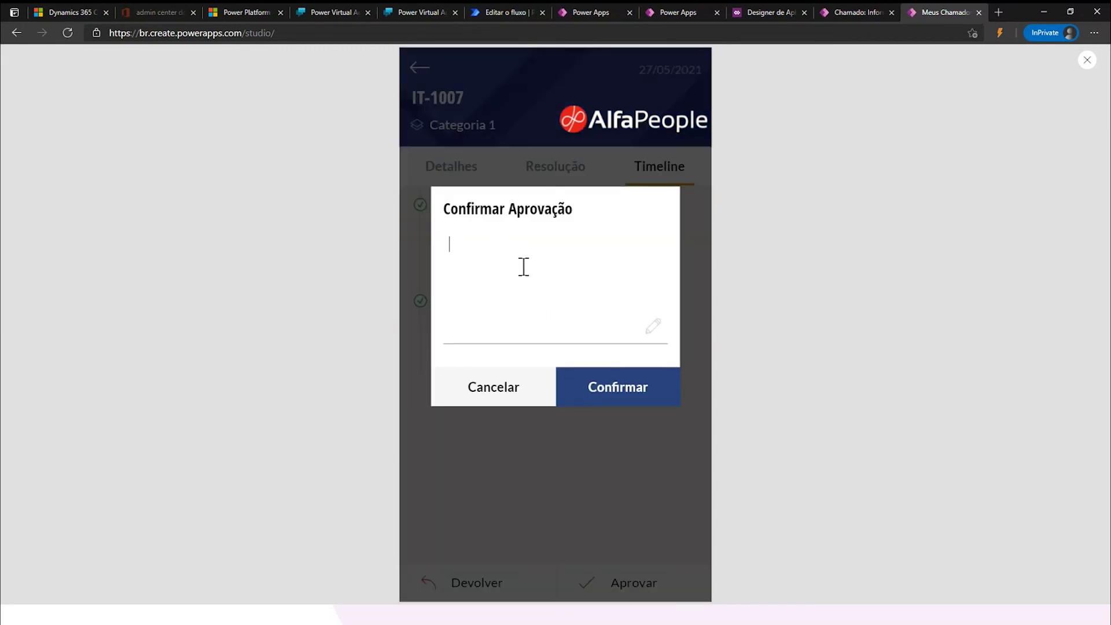
{"action": "type", "text": "tudo ok, obrigado"}
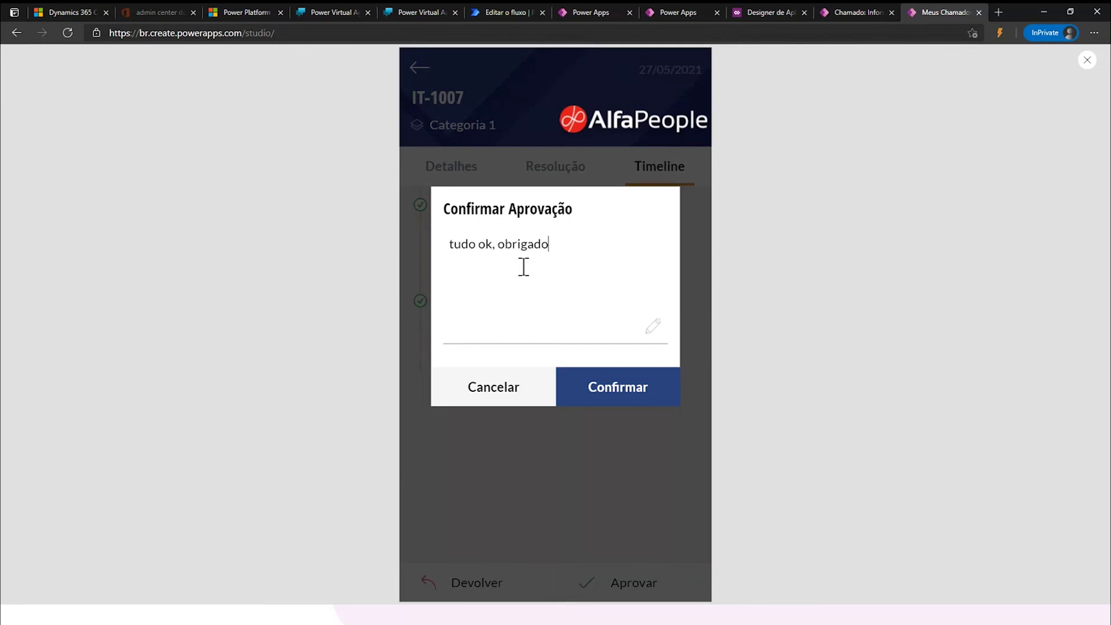
{"action": "type", "text": "."}
{"action": "left_click", "coordinate": [613, 390]}
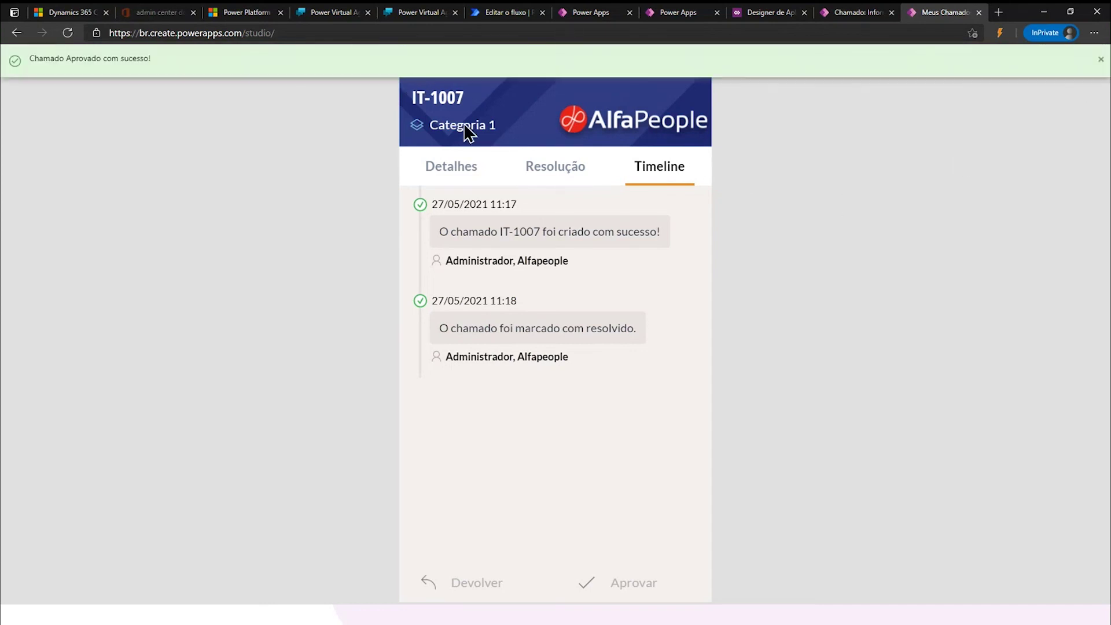
- Switch to Gestor de Chamados, refresh ticket IT-1007 and check its status and the selectable status options
{"action": "left_click", "coordinate": [848, 14]}
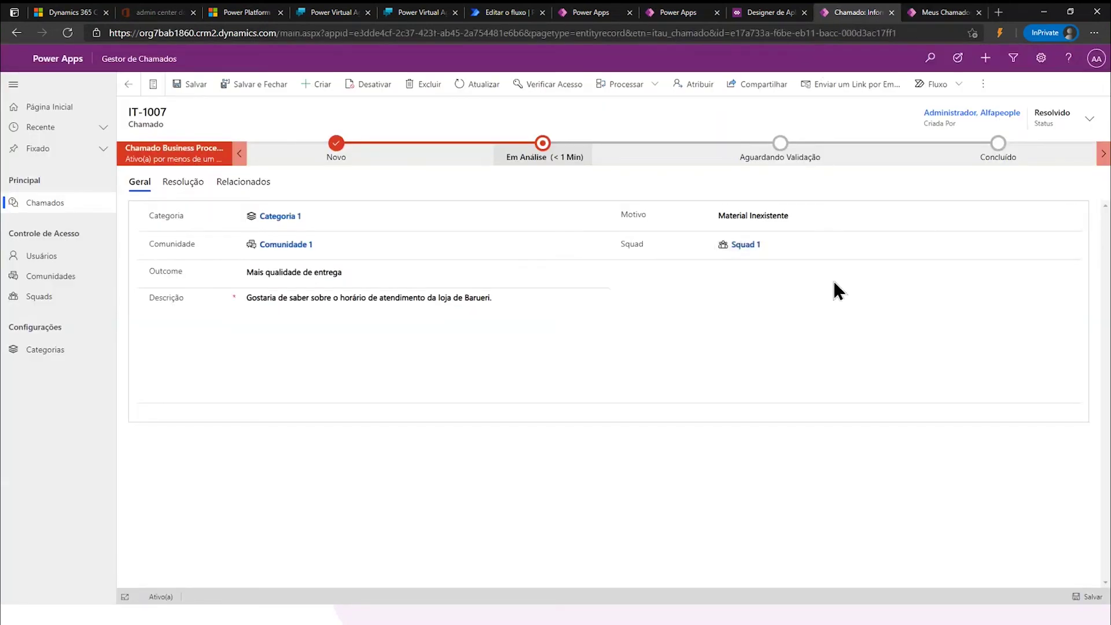
{"action": "left_click", "coordinate": [482, 87]}
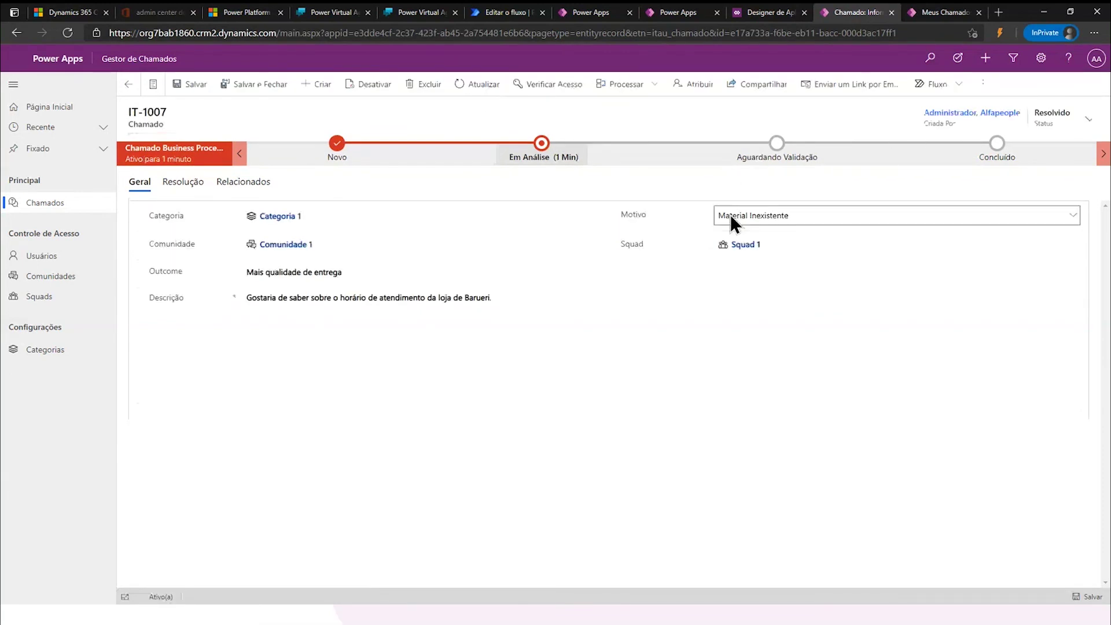
{"action": "left_click", "coordinate": [1088, 120]}
{"action": "left_click", "coordinate": [1079, 177]}
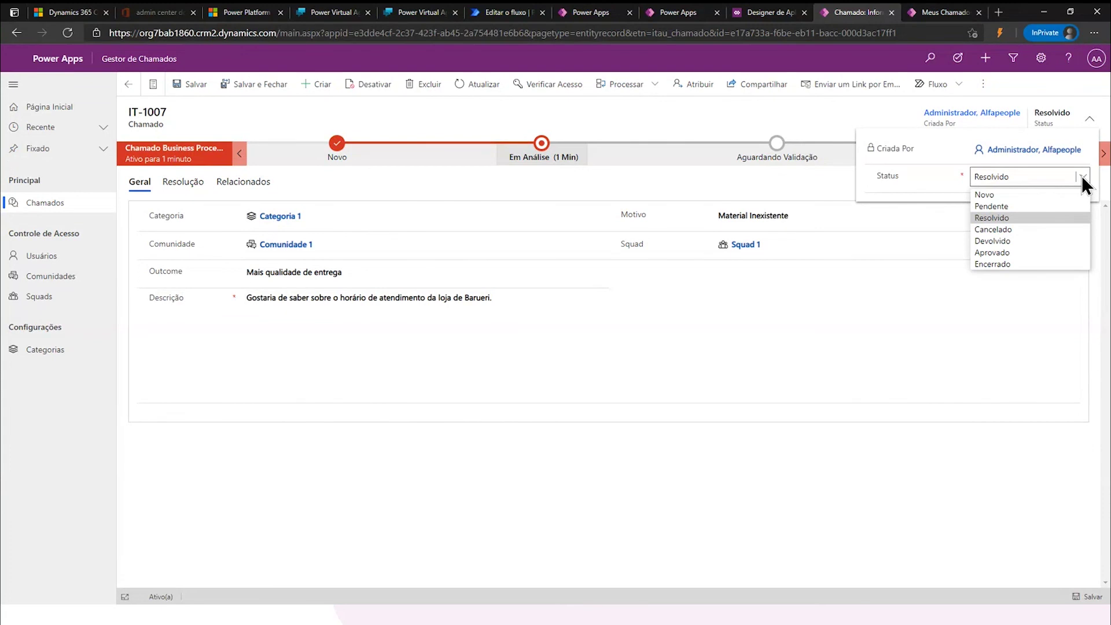
{"action": "left_click", "coordinate": [1082, 184]}
- Switch to the Meus Chamados preview, go back to the ticket list and reopen ticket IT-1007
{"action": "left_click", "coordinate": [938, 12]}
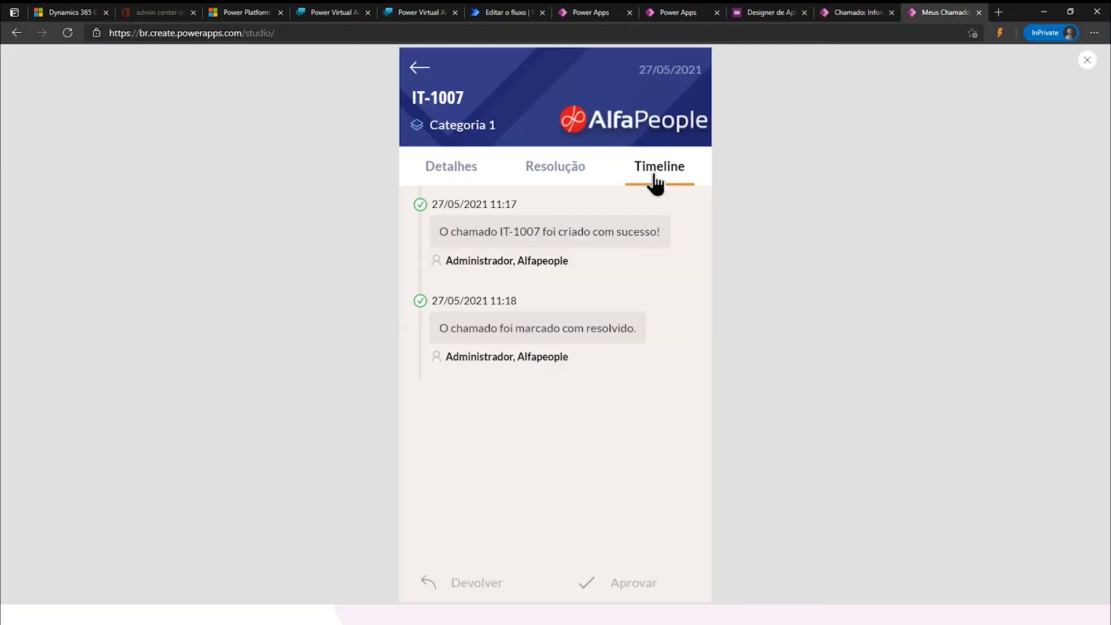
{"action": "left_click", "coordinate": [420, 67]}
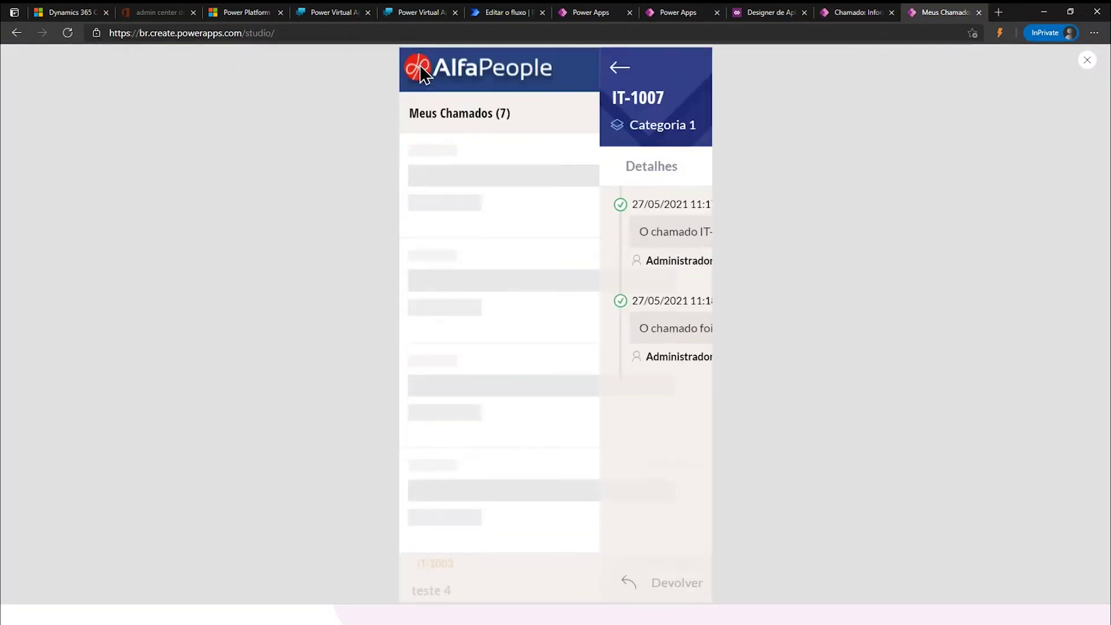
{"action": "left_click", "coordinate": [550, 179]}
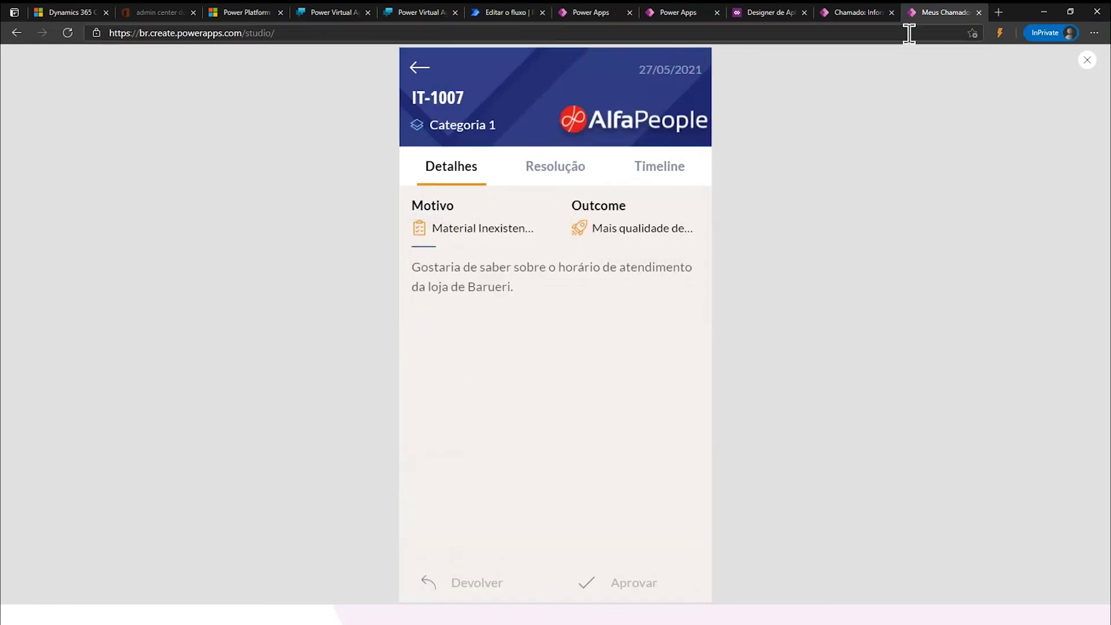
- Refresh ticket IT-1007 in Gestor de Chamados and inspect its Em Análise and Aguardando Validação stages
{"action": "left_click", "coordinate": [862, 16]}
{"action": "left_click", "coordinate": [541, 144]}
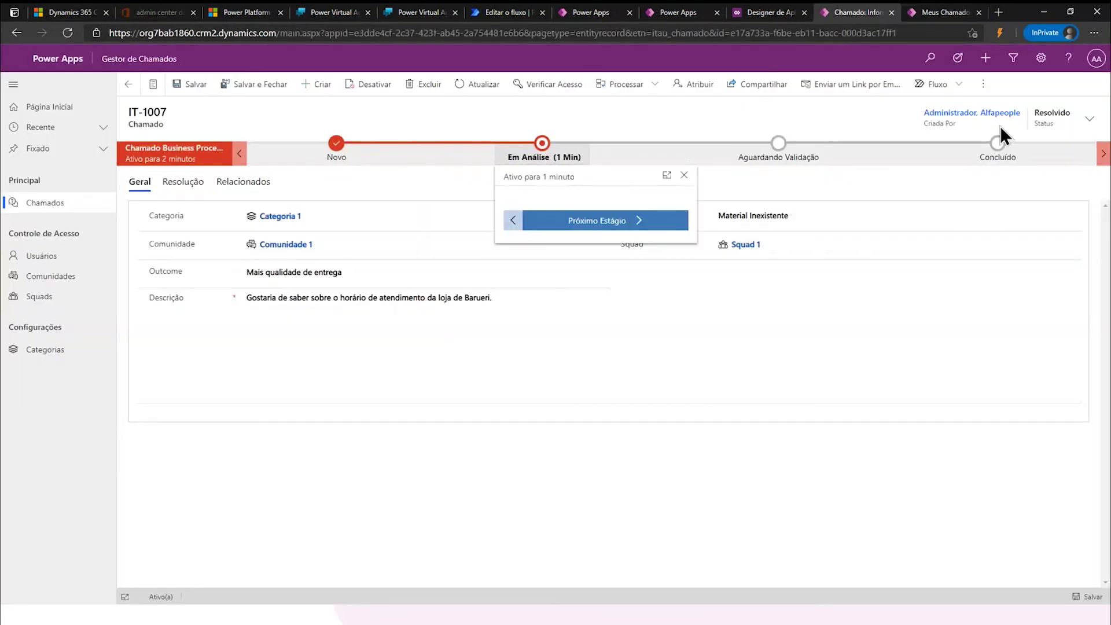
{"action": "left_click", "coordinate": [478, 84]}
{"action": "left_click", "coordinate": [549, 154]}
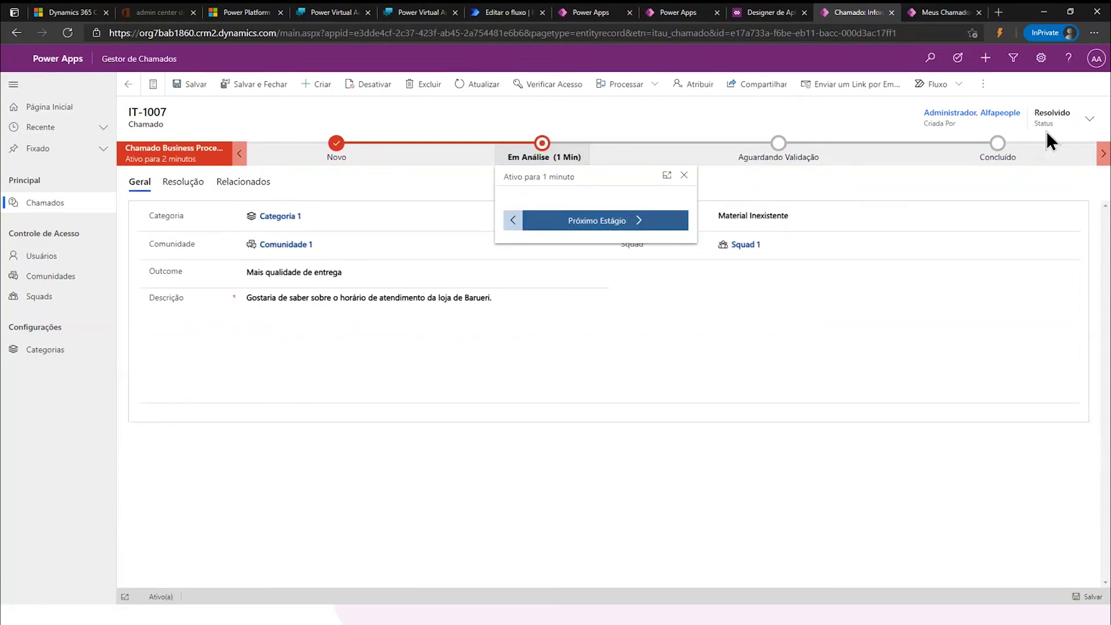
{"action": "left_click", "coordinate": [798, 315]}
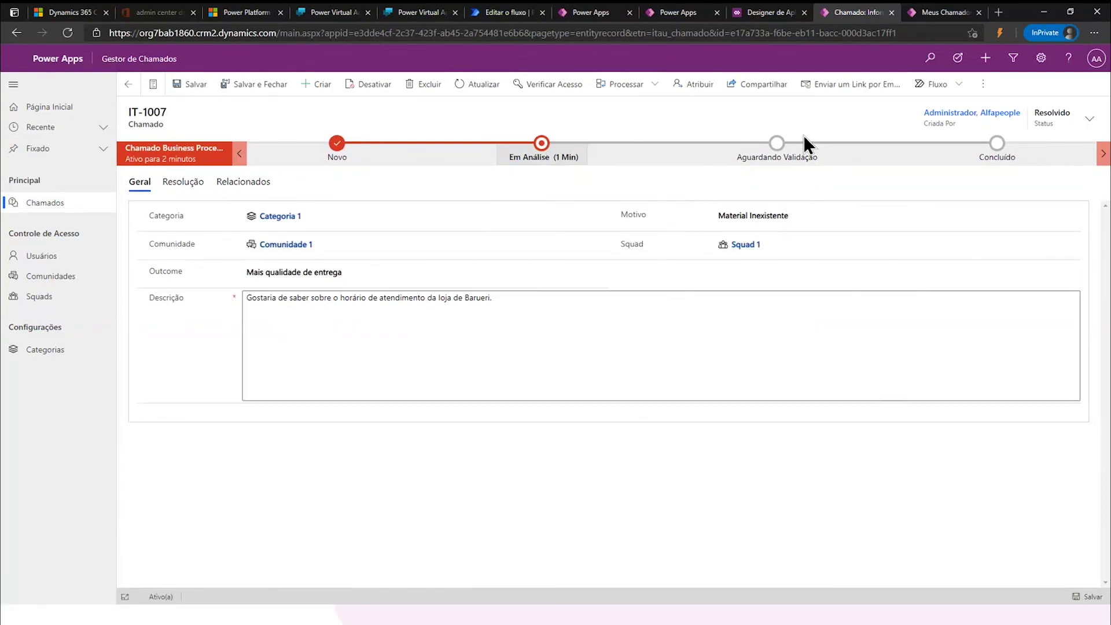
{"action": "left_click", "coordinate": [776, 143]}
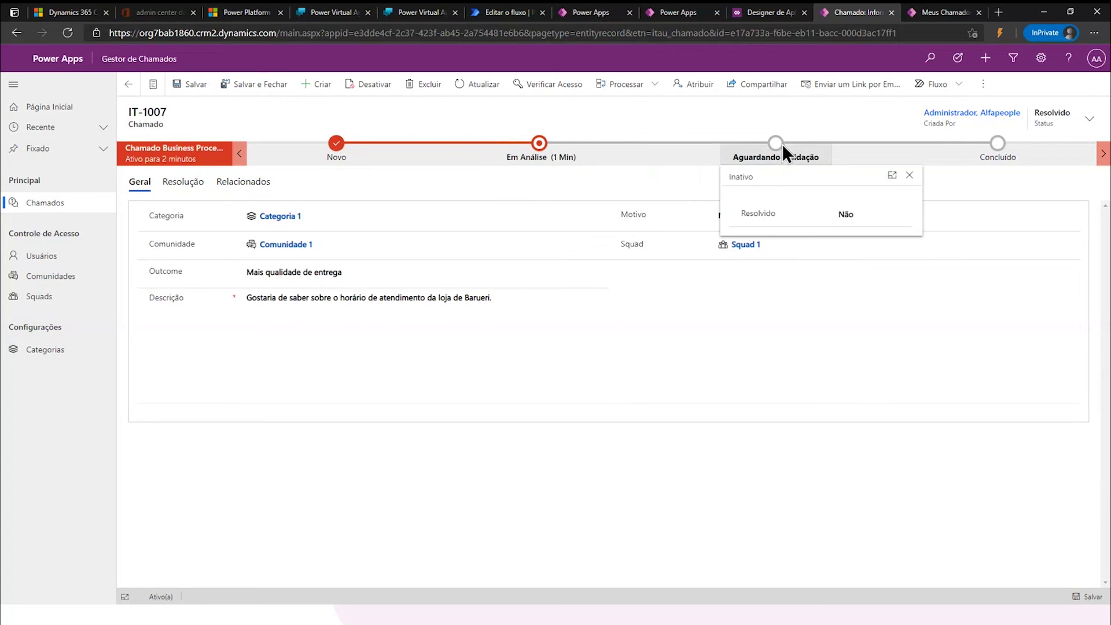
- Review ticket IT-1007's timeline in the Meus Chamados preview and return to the ticket list
{"action": "left_click", "coordinate": [927, 12]}
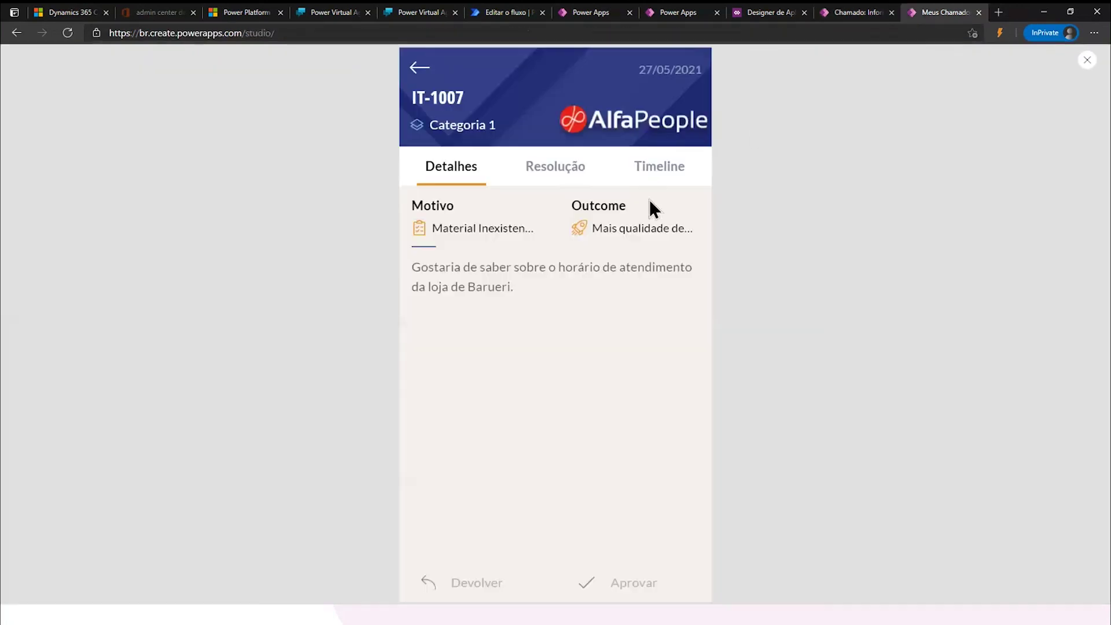
{"action": "left_click", "coordinate": [650, 173]}
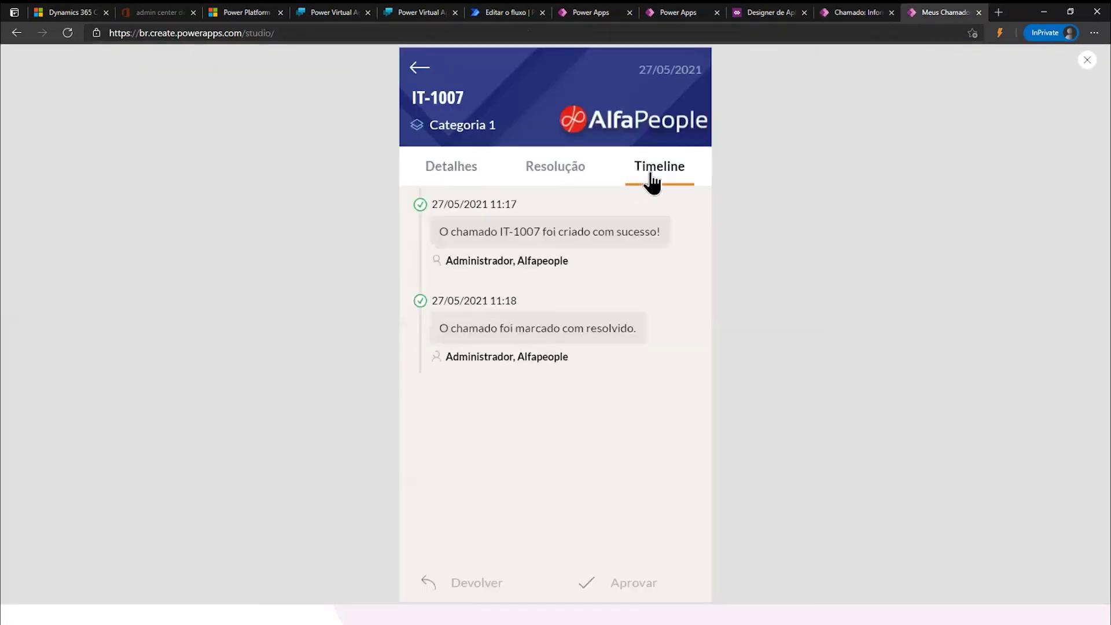
{"action": "left_click", "coordinate": [418, 68]}
- In Gestor de Chamados, open tickets IT-1006 and IT-1005 from the Chamados list and review their business process stages
{"action": "left_click", "coordinate": [856, 12]}
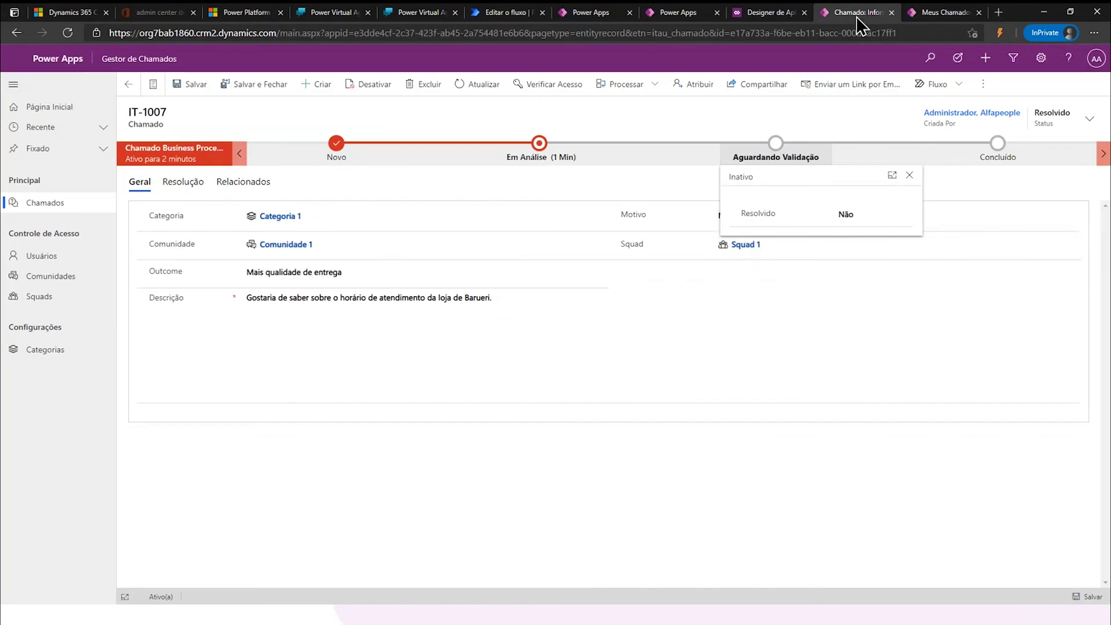
{"action": "left_click", "coordinate": [741, 316]}
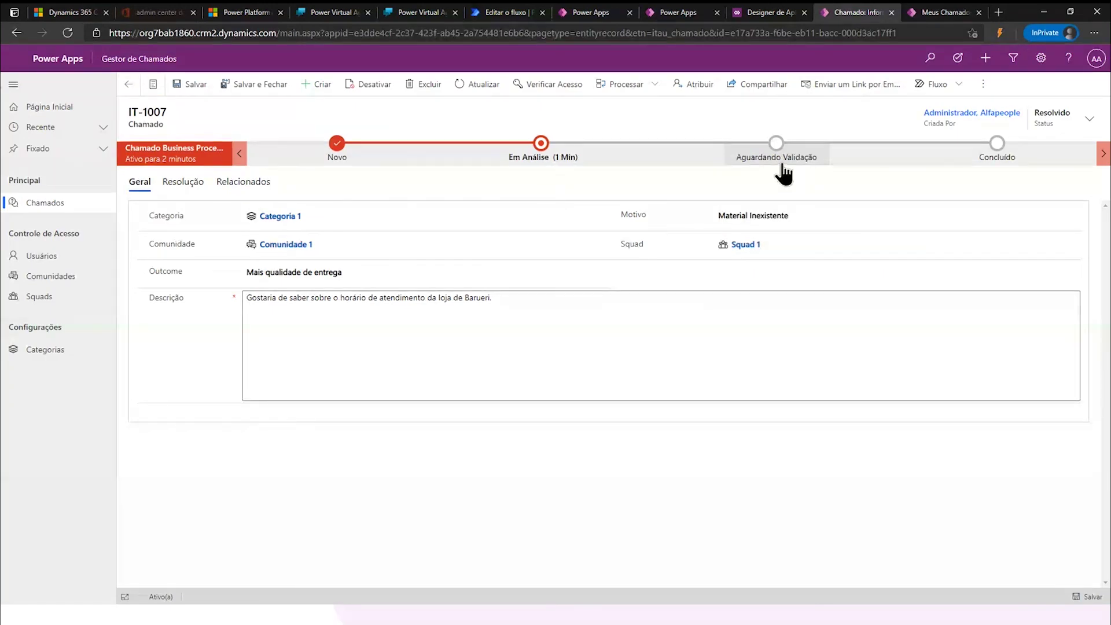
{"action": "left_click", "coordinate": [720, 249]}
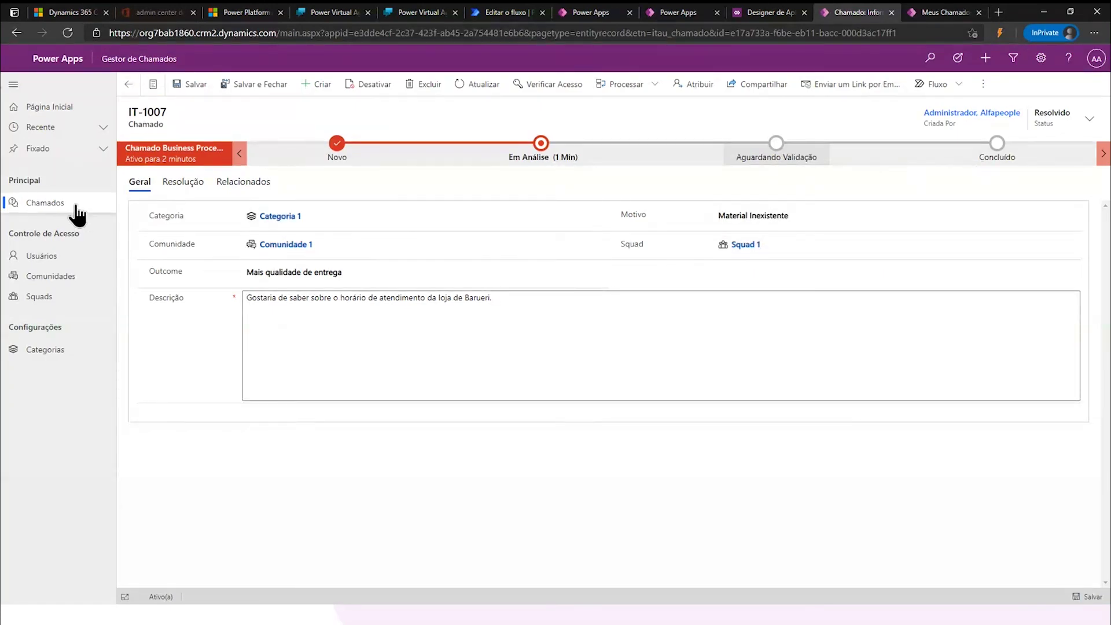
{"action": "left_click", "coordinate": [61, 214]}
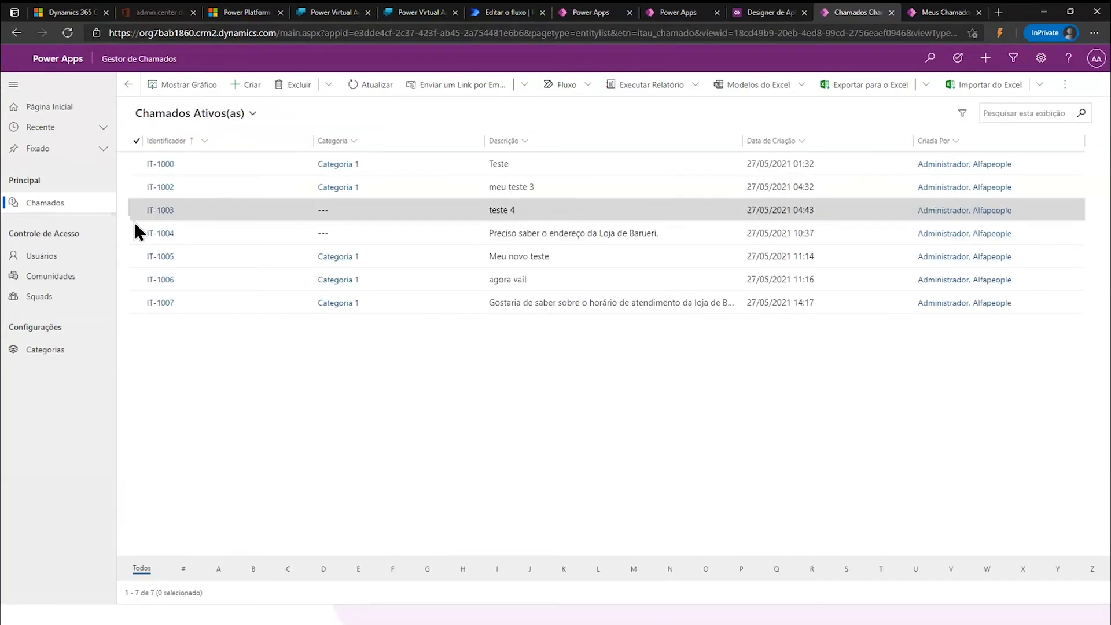
{"action": "double_click", "coordinate": [275, 279]}
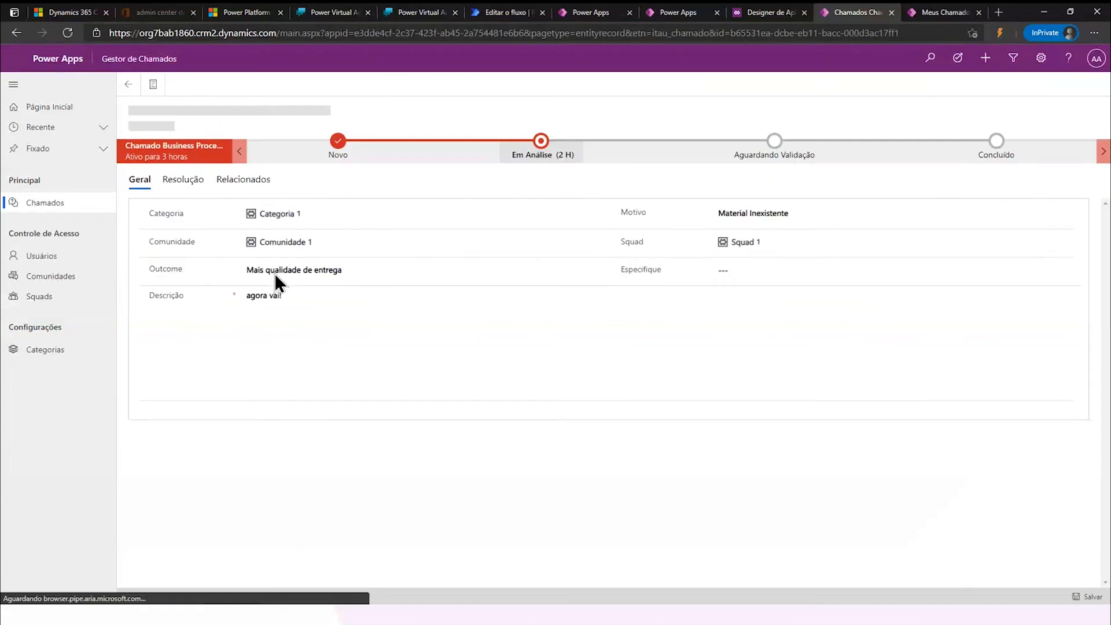
{"action": "left_click", "coordinate": [552, 154]}
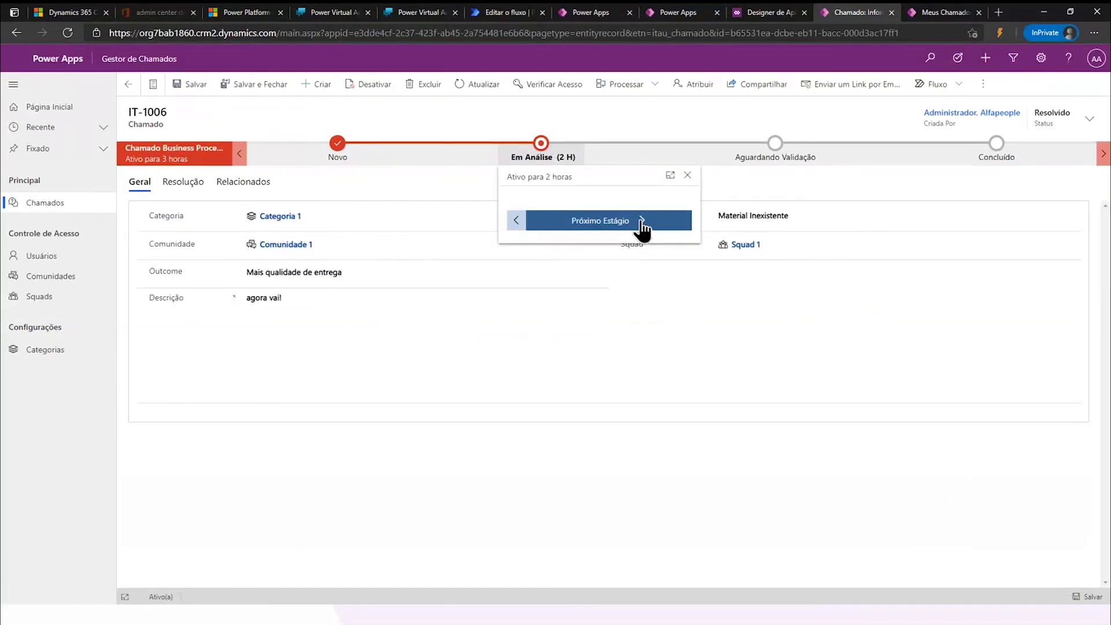
{"action": "left_click", "coordinate": [46, 203]}
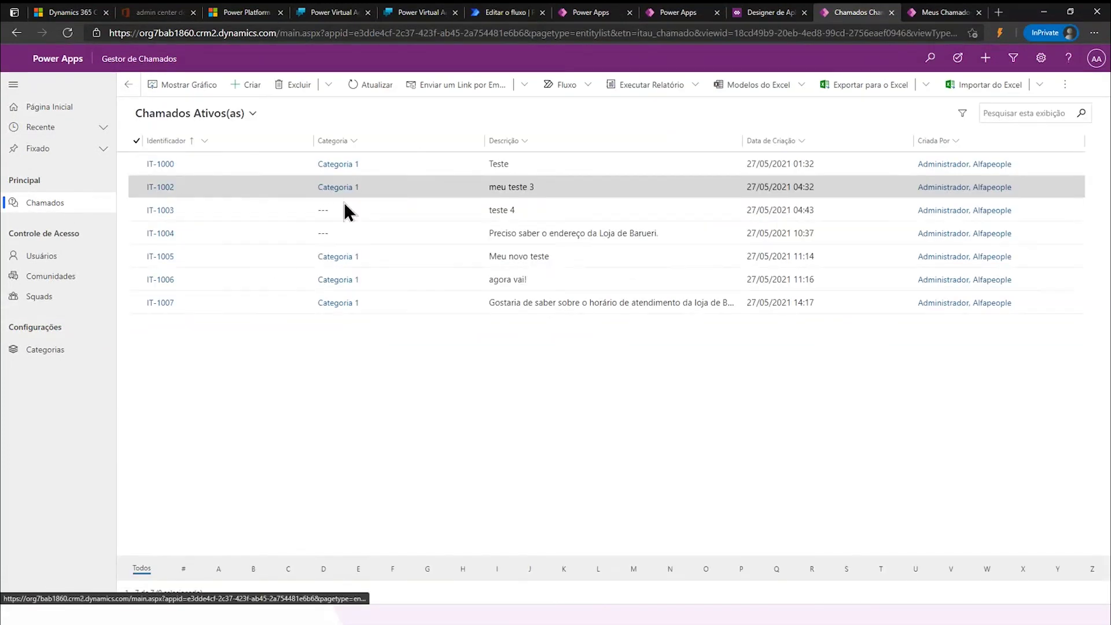
{"action": "double_click", "coordinate": [404, 253]}
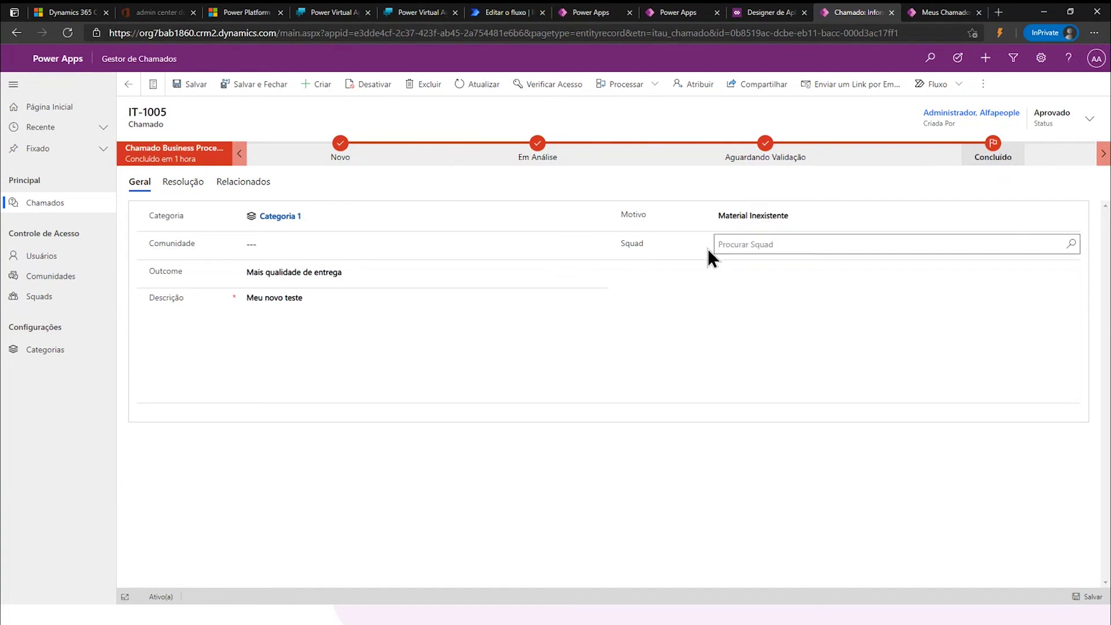
{"action": "left_click", "coordinate": [1044, 16]}
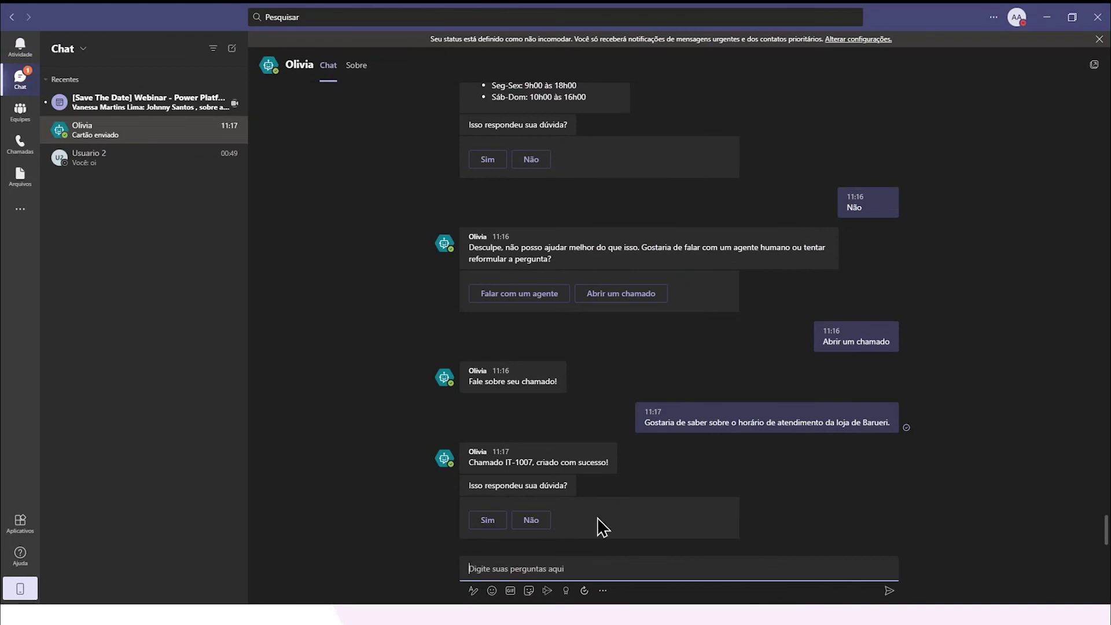
{"action": "key", "text": "alt+Tab"}
{"action": "key", "text": "alt+Tab"}
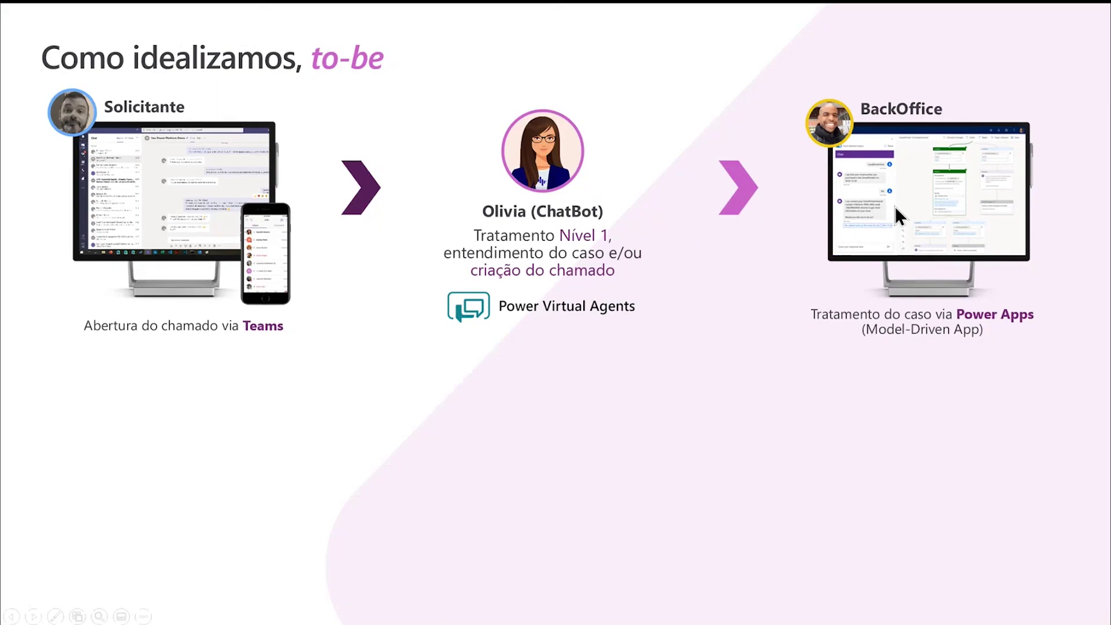
{"action": "left_click", "coordinate": [894, 206]}
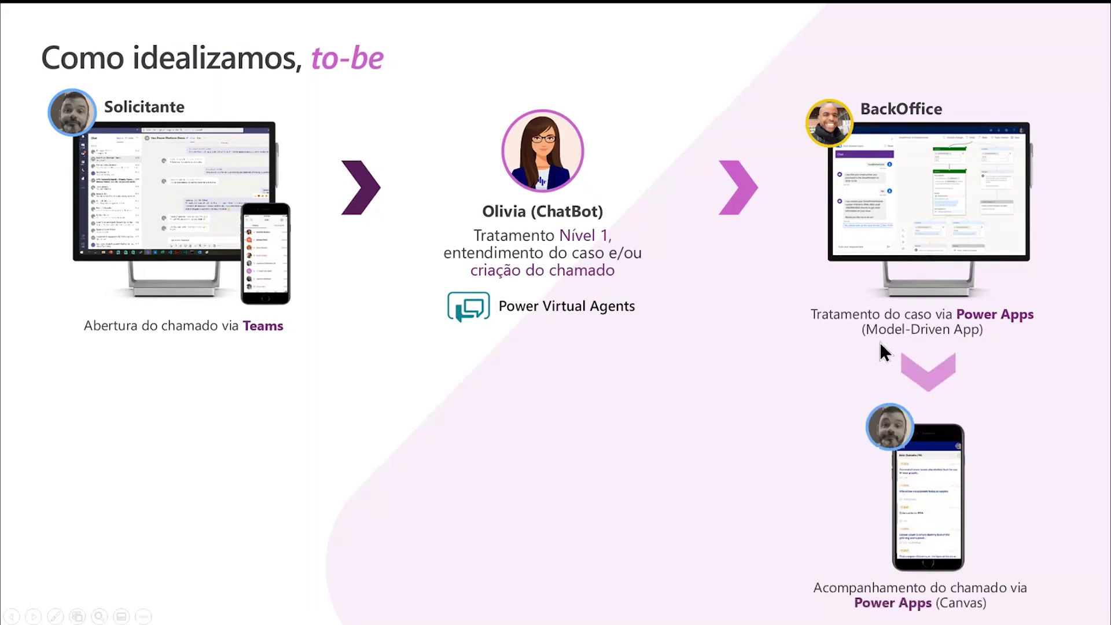
{"action": "left_click", "coordinate": [919, 487]}
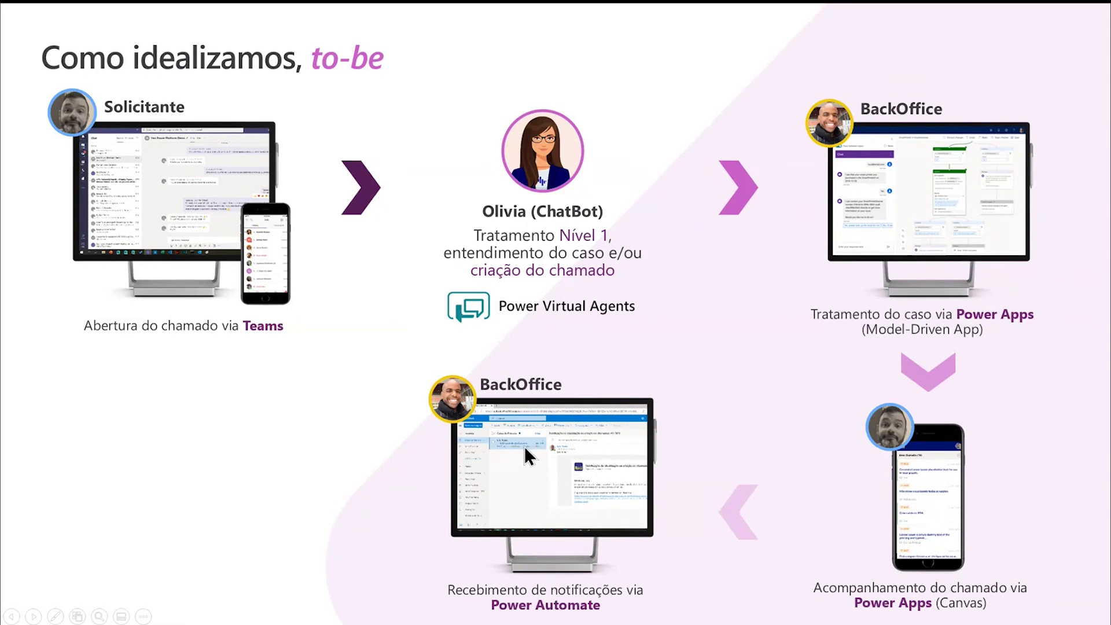
{"action": "left_click", "coordinate": [572, 495]}
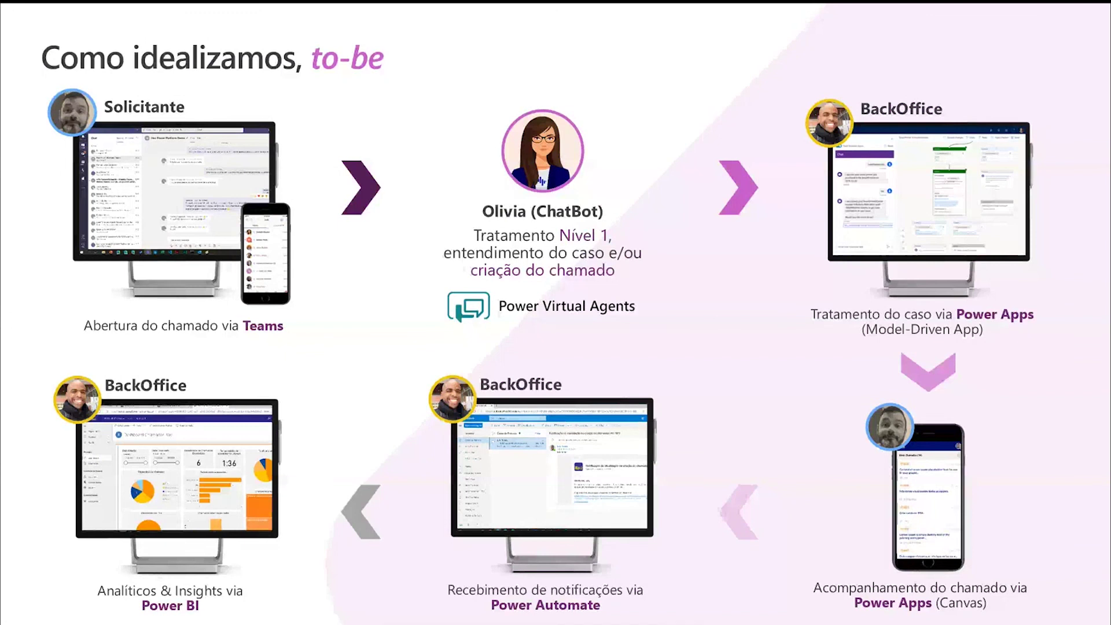
{"action": "key", "text": "alt+Tab"}
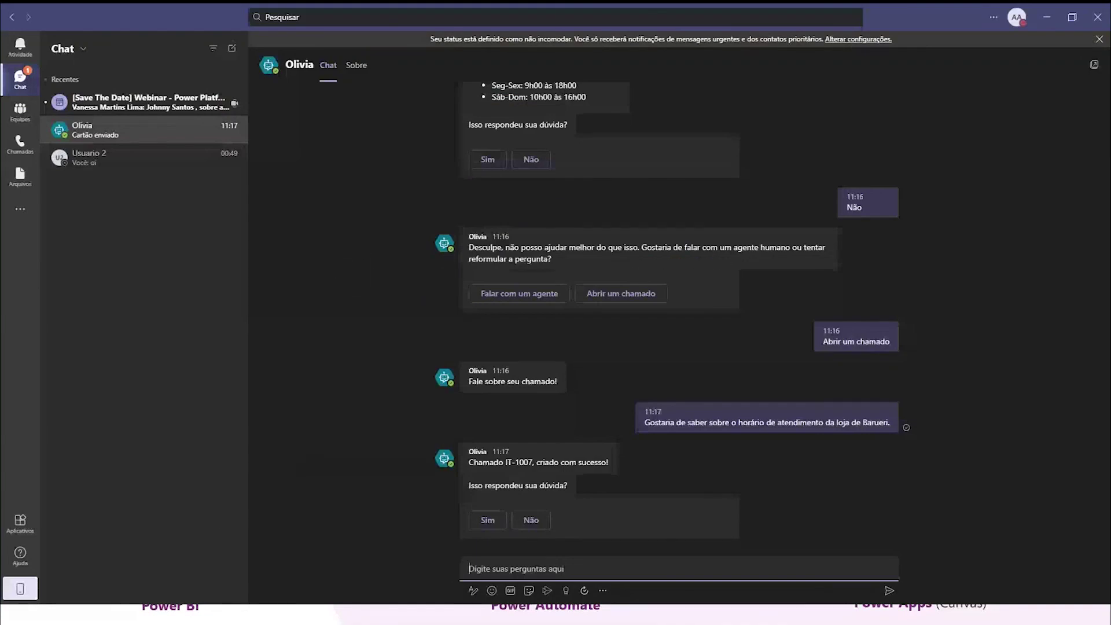
{"action": "key", "text": "alt+Tab"}
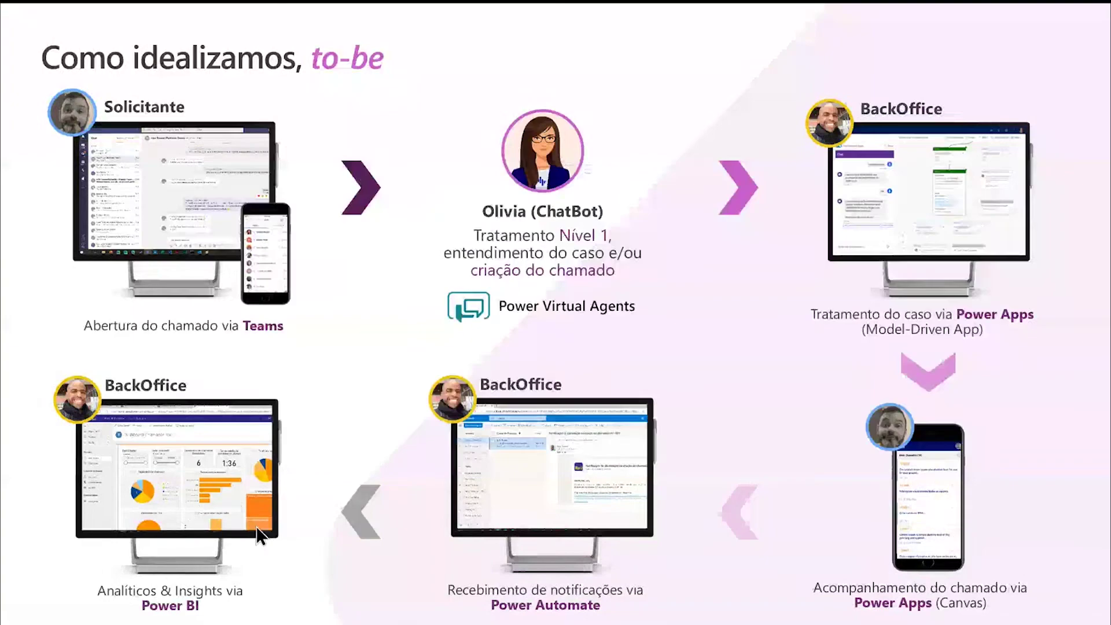
- Switch to the Olivia bot in Power Virtual Agents and open the Falha confirmada topic from its topic list
{"action": "key", "text": "alt+Tab"}
{"action": "key", "text": "alt+Tab"}
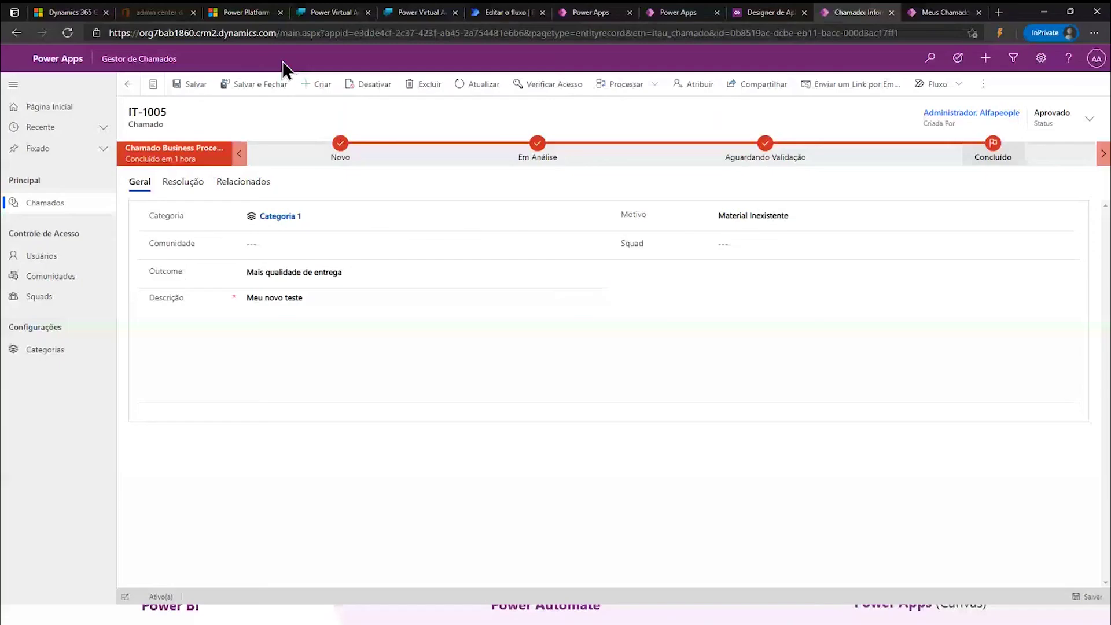
{"action": "left_click", "coordinate": [350, 14]}
{"action": "key", "text": "ctrl+Tab"}
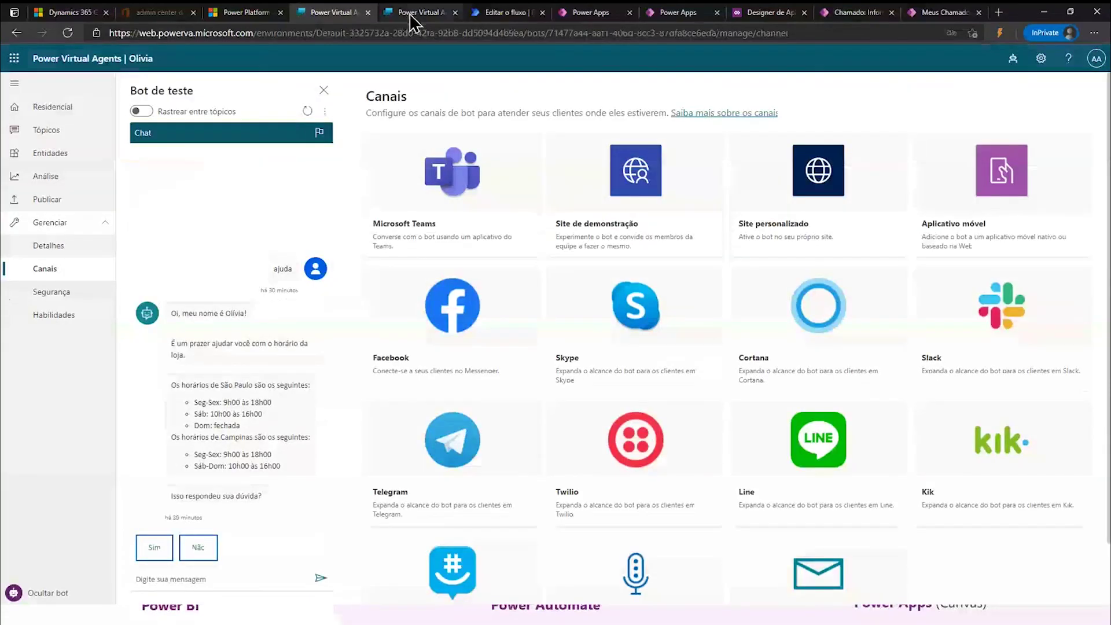
{"action": "left_click", "coordinate": [339, 13]}
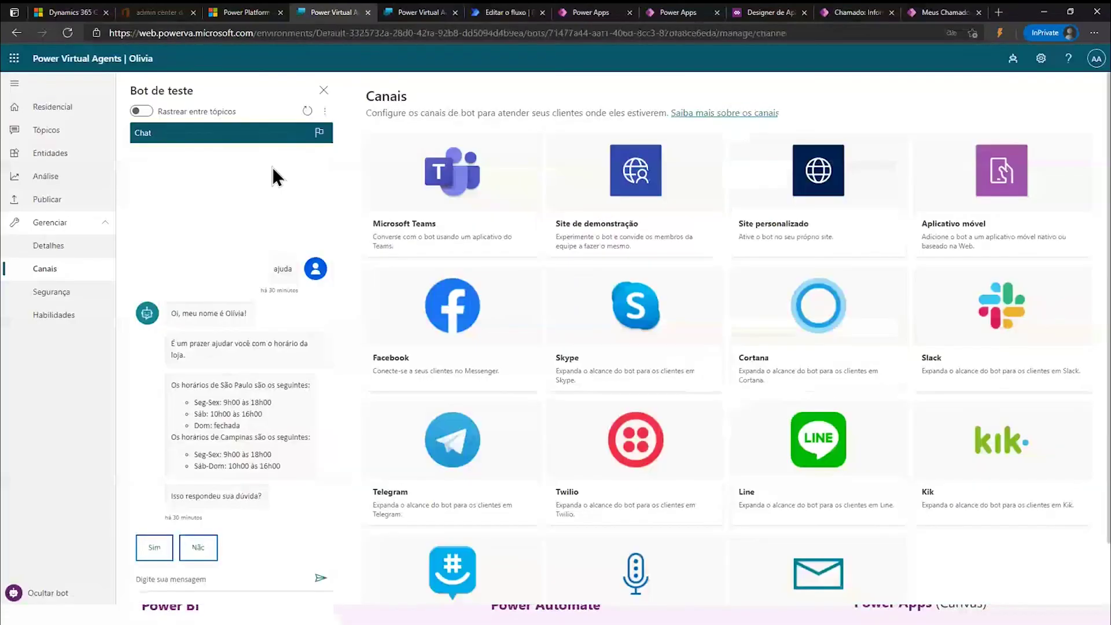
{"action": "left_click", "coordinate": [109, 130]}
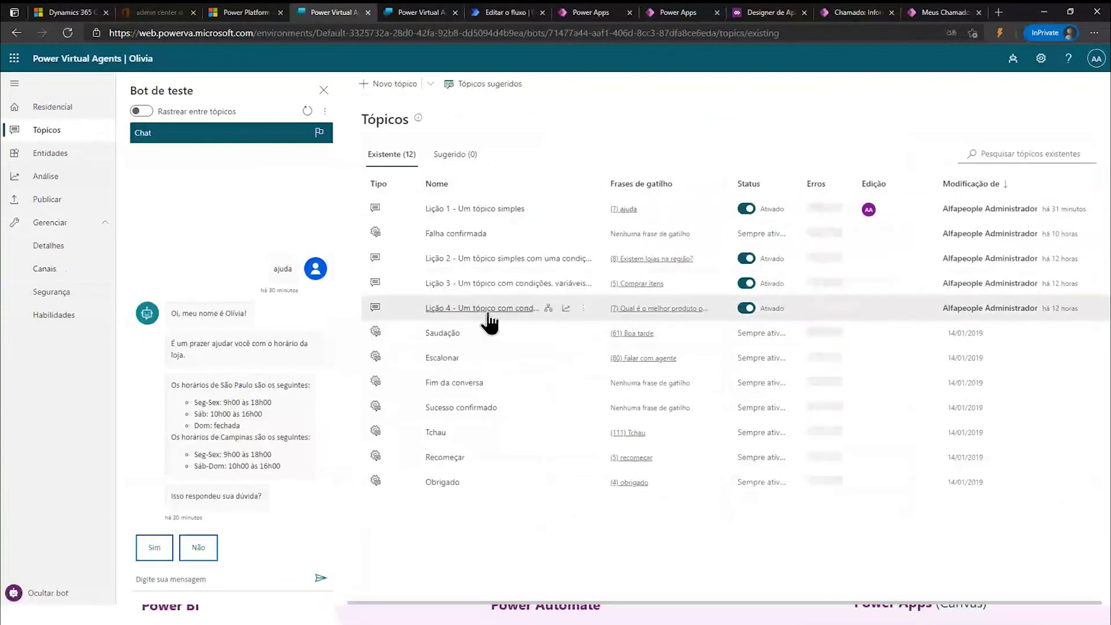
{"action": "left_click", "coordinate": [468, 239]}
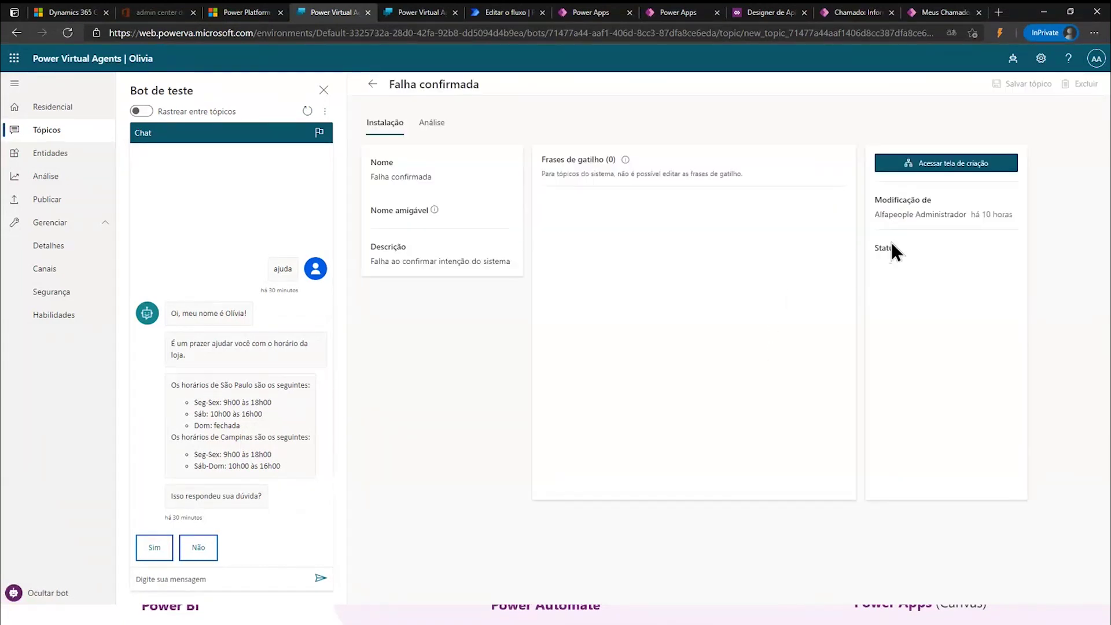
- Open the Falha confirmada topic's authoring canvas and review the Abrir um chamado branch through to the Fluxo - Criar Chamado action
{"action": "left_click", "coordinate": [940, 163]}
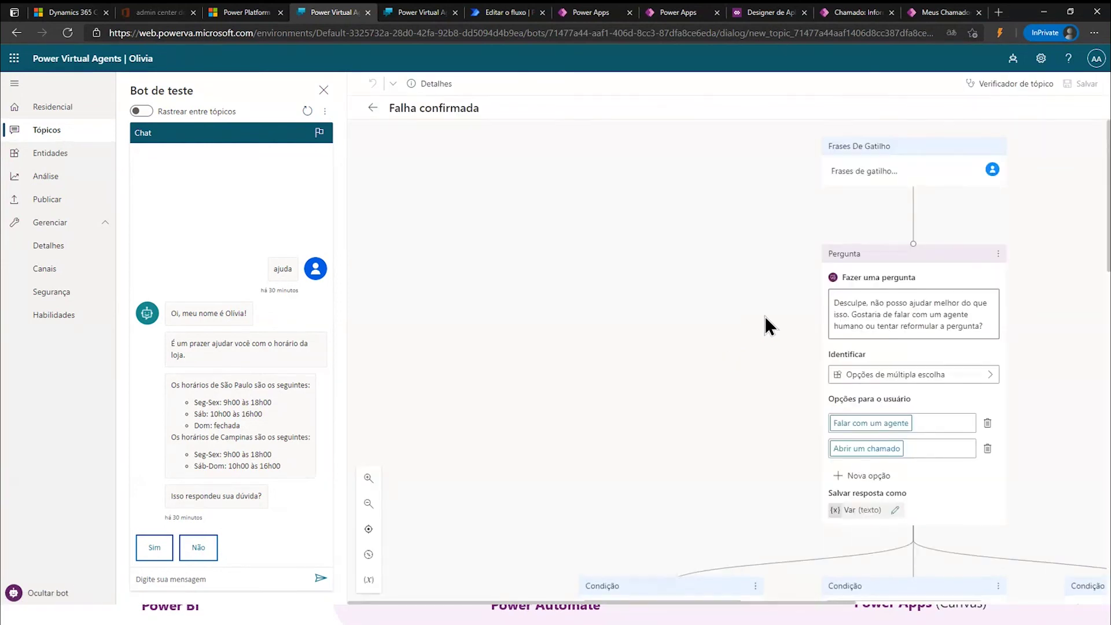
{"action": "scroll", "coordinate": [850, 360], "scroll_direction": "down", "scroll_amount": 10}
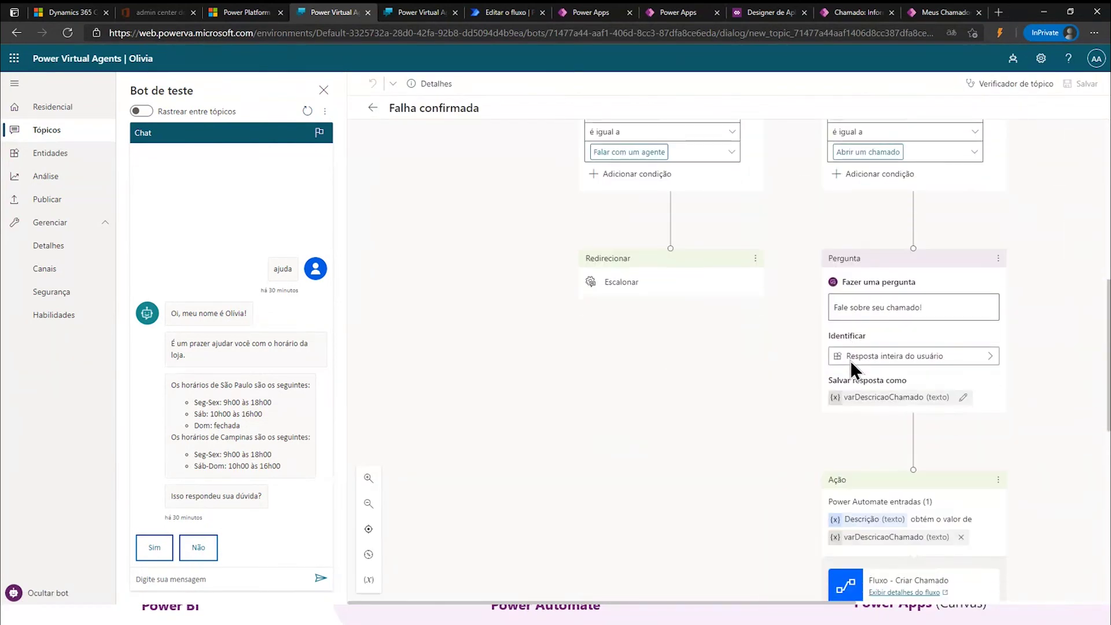
{"action": "scroll", "coordinate": [850, 368], "scroll_direction": "down", "scroll_amount": 1}
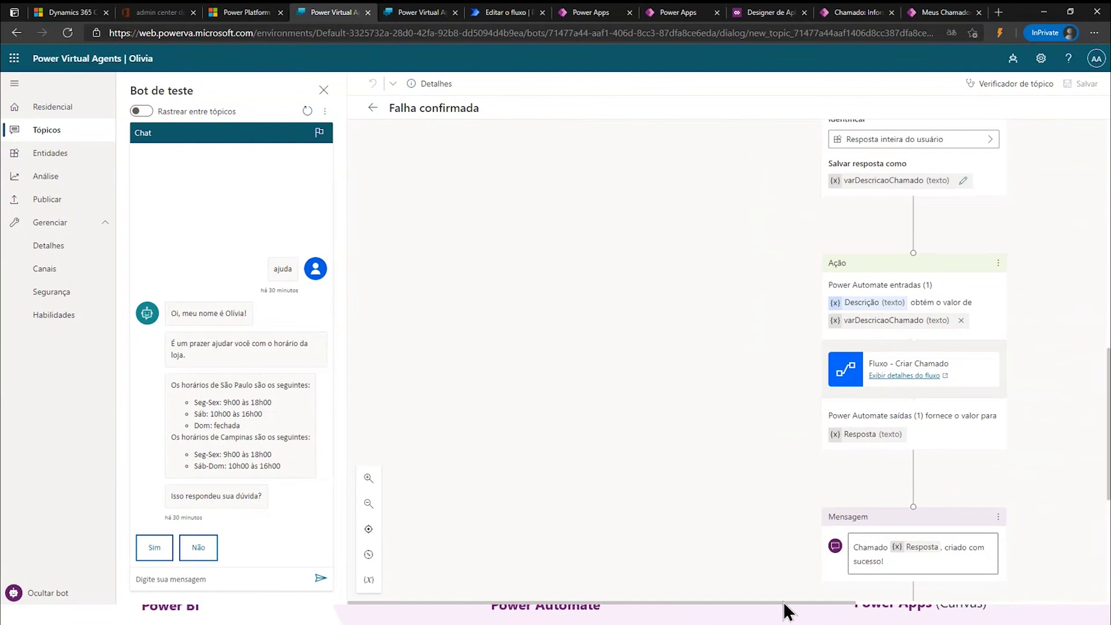
{"action": "left_click_drag", "start_coordinate": [784, 605], "coordinate": [872, 604]}
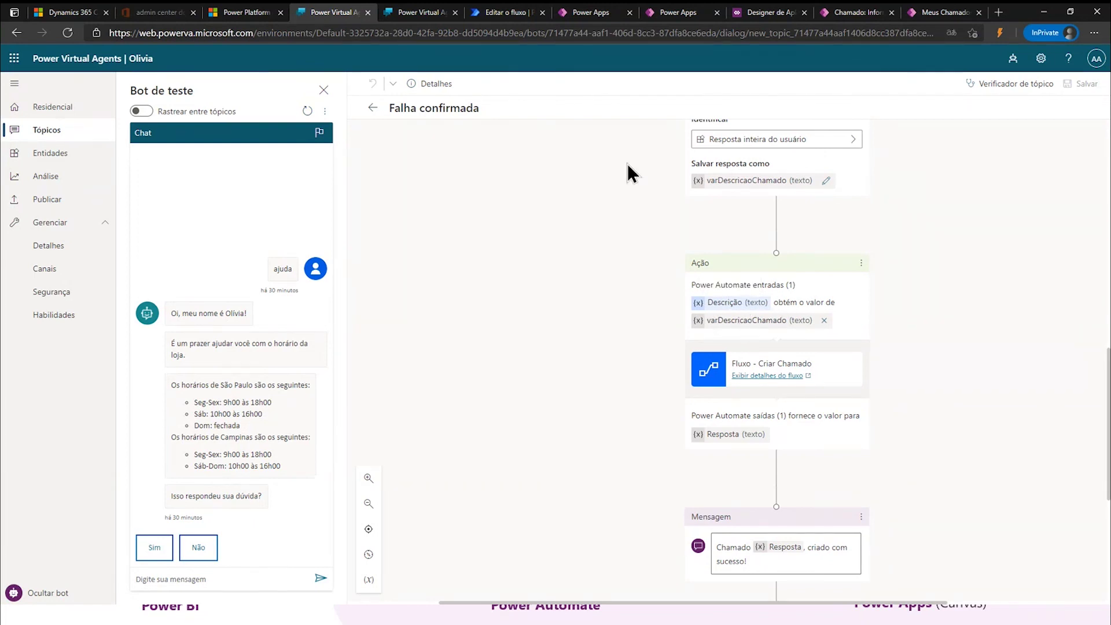
- Switch to Fluxo - Criar Chamado in Power Automate, expand its Power Virtual Agents trigger, and return to the Falha confirmada topic
{"action": "left_click", "coordinate": [515, 13]}
{"action": "left_click", "coordinate": [562, 119]}
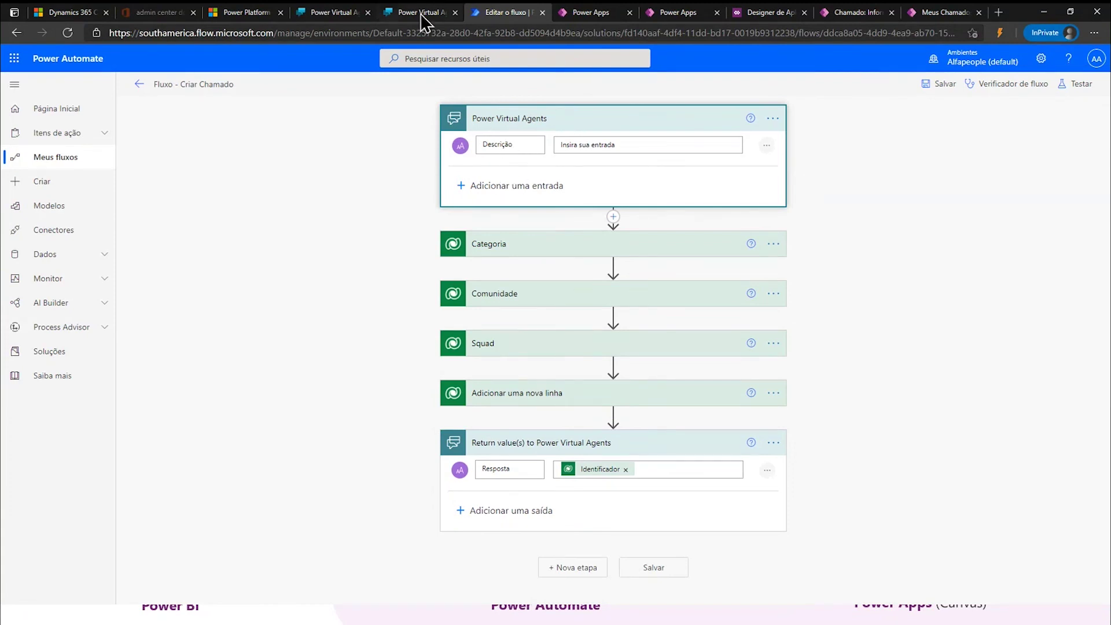
{"action": "left_click", "coordinate": [338, 12]}
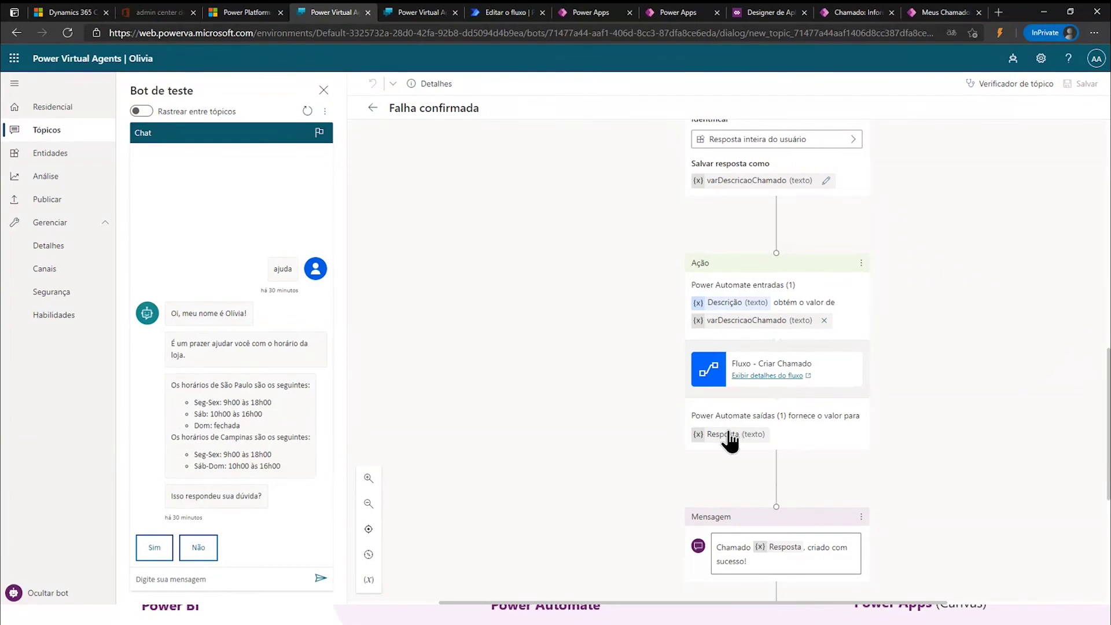
- Highlight the topic's ticket-created message, review the Fim da conversa ending, and switch to the "Como idealizamos, to-be" presentation slide
{"action": "scroll", "coordinate": [720, 443], "scroll_direction": "down", "scroll_amount": 2}
{"action": "scroll", "coordinate": [721, 443], "scroll_direction": "down", "scroll_amount": 1}
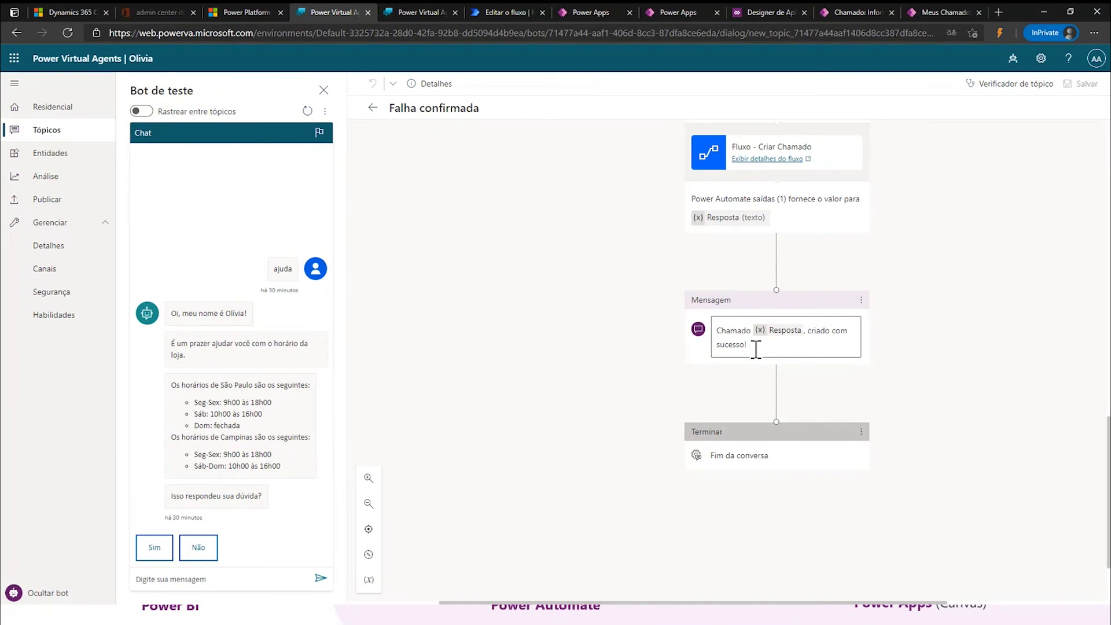
{"action": "left_click_drag", "start_coordinate": [751, 346], "coordinate": [713, 336]}
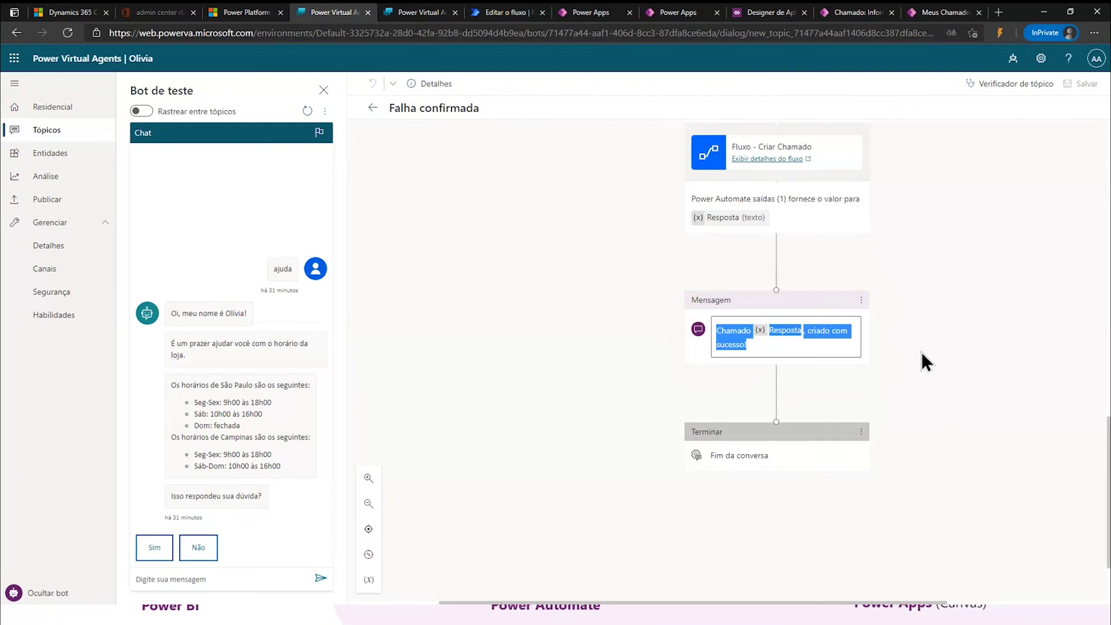
{"action": "scroll", "coordinate": [921, 352], "scroll_direction": "down", "scroll_amount": 2}
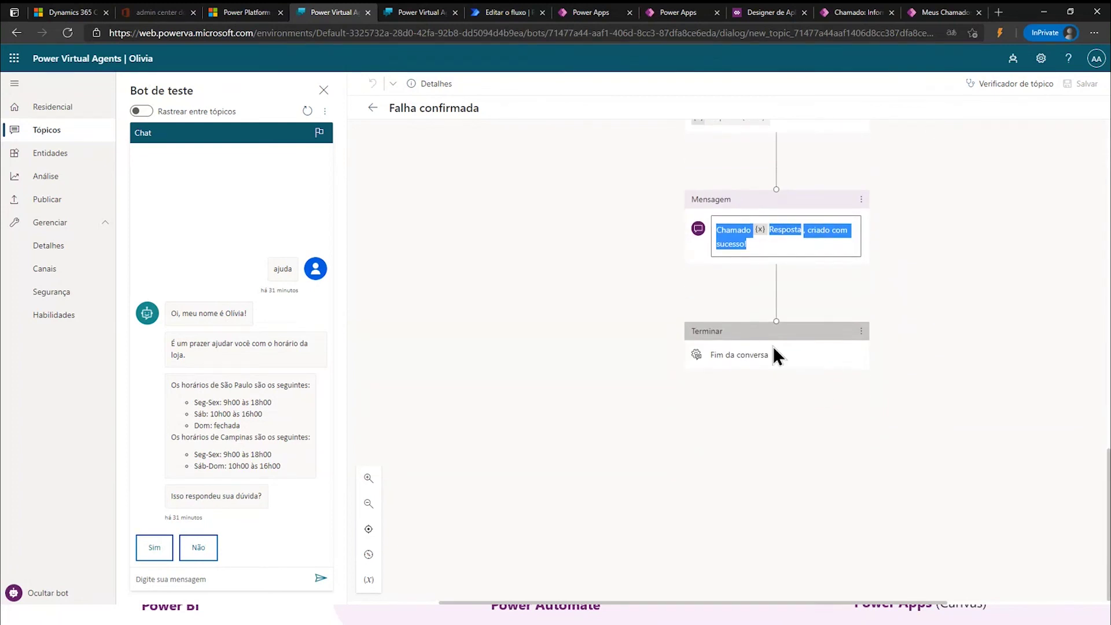
{"action": "key", "text": "alt+Tab"}
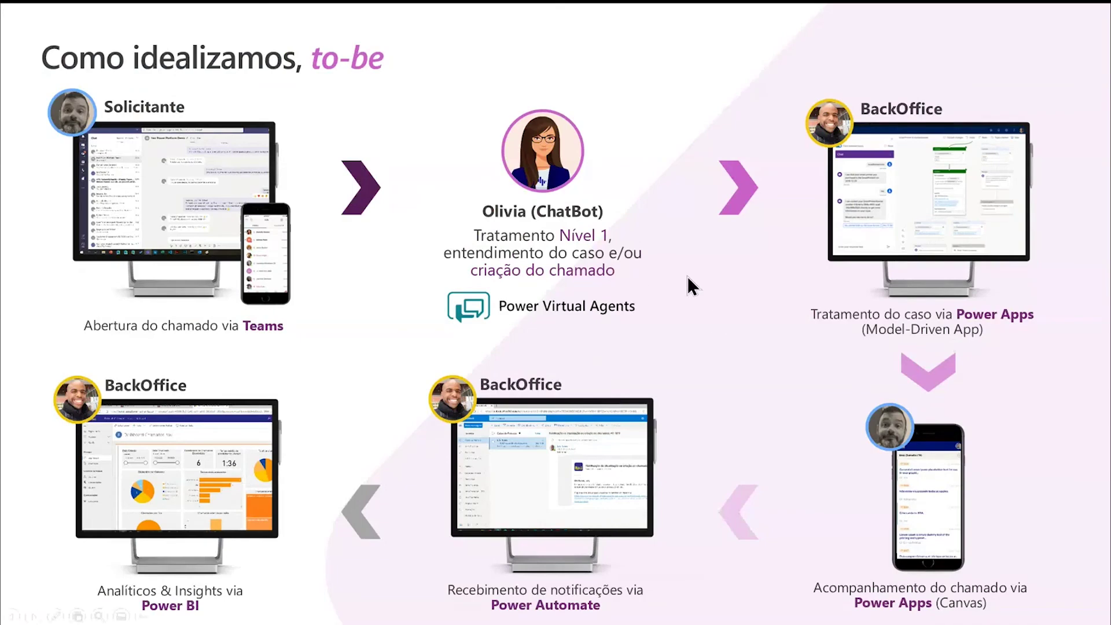